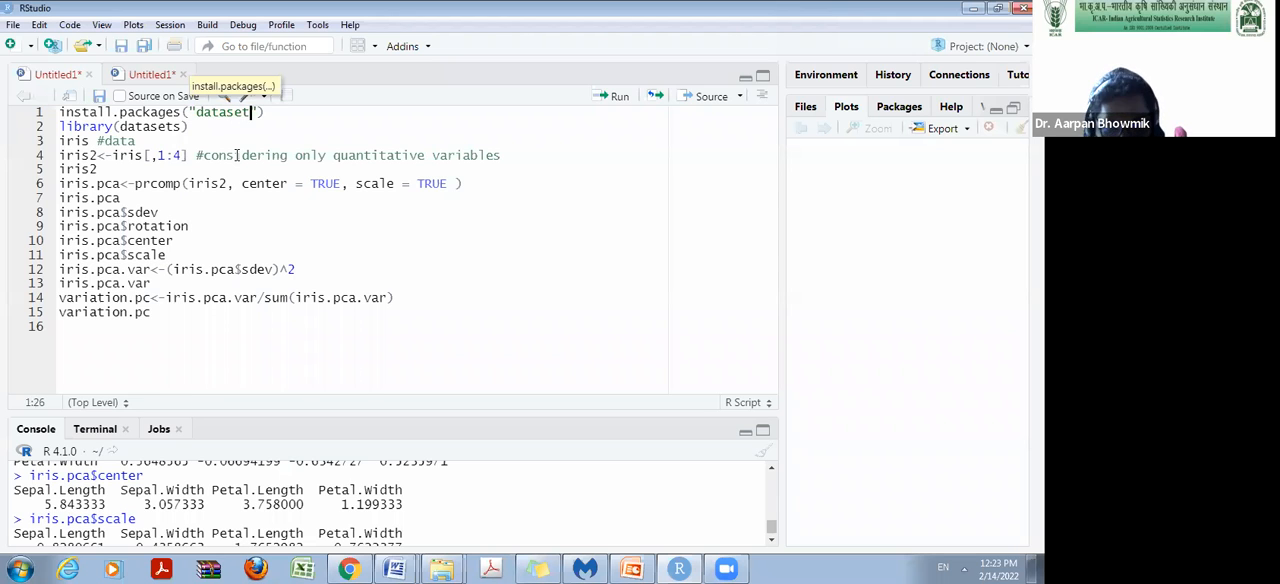
Complete the package name as "datasets" in the install.packages line and run library(datasets).
type("s")
left_click(286, 118)
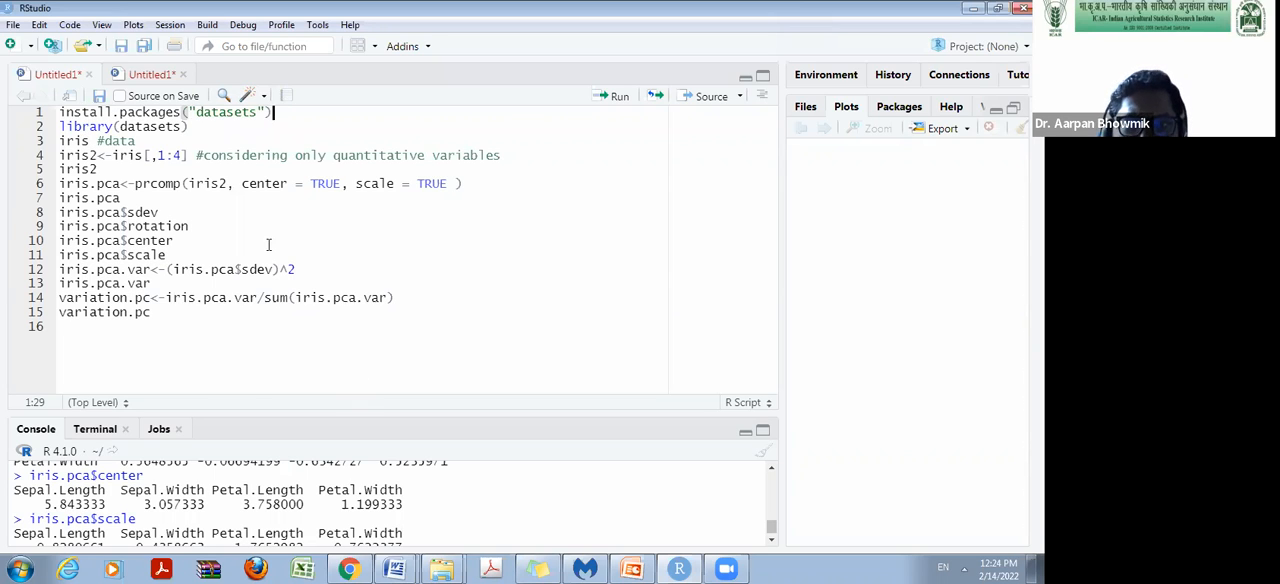
left_click(195, 127)
left_click(603, 100)
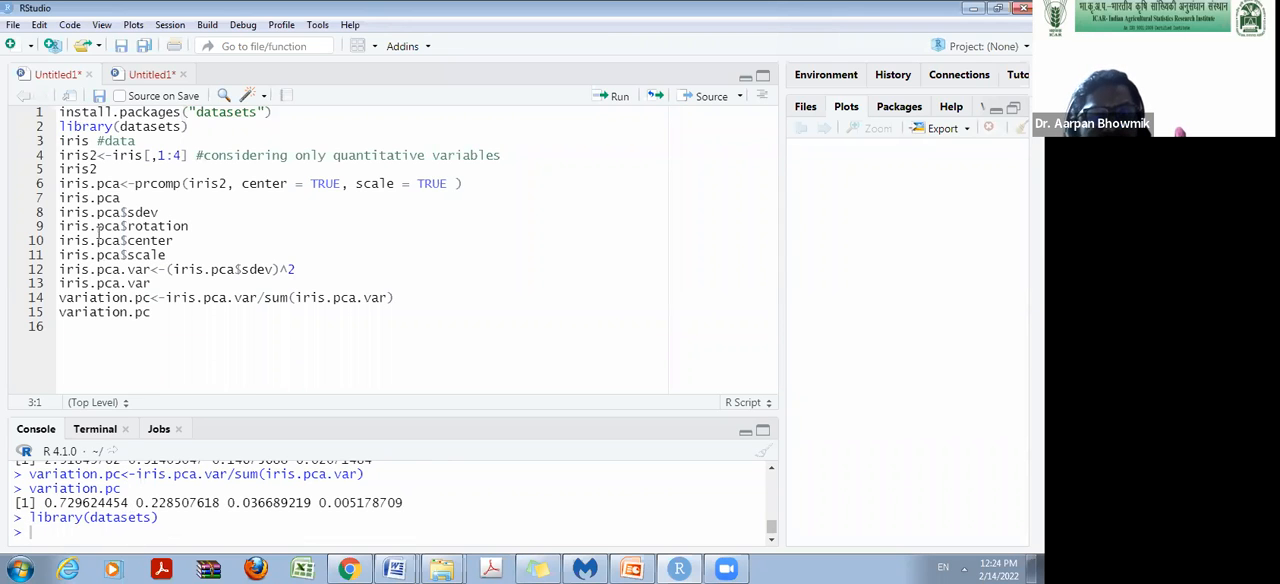
Run the iris line to print the full iris data set in the console.
left_click(91, 142)
left_click(611, 97)
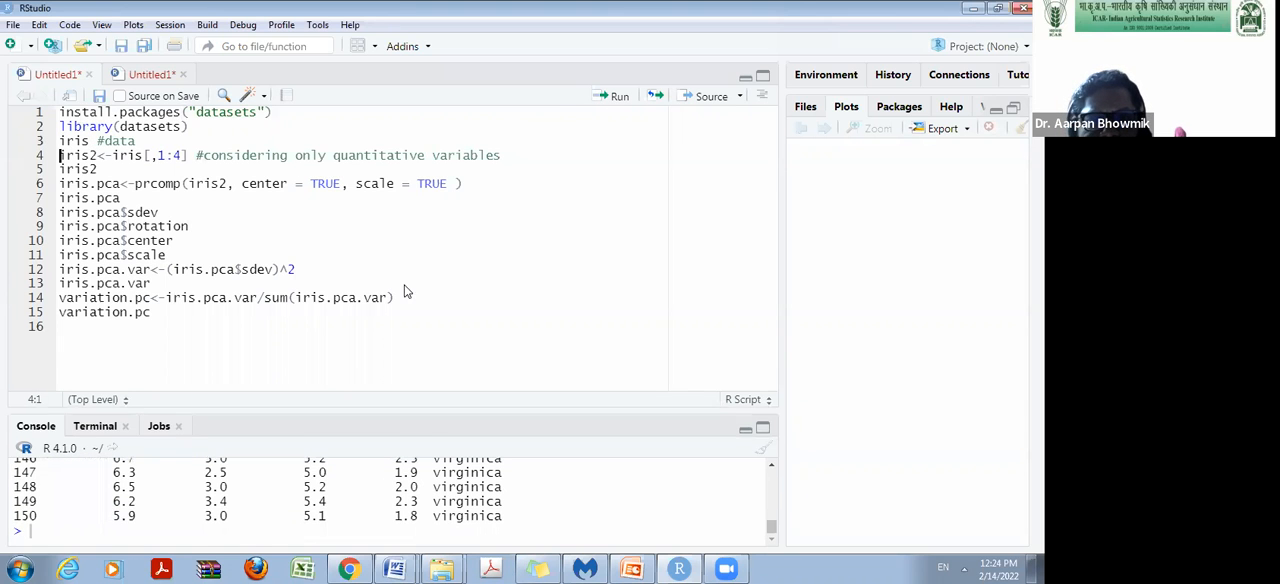
Examine the printed iris data, including its four measurement columns and the Species column, from the first rows through the virginica rows.
left_click_drag(395, 418, 395, 158)
scroll(390, 440, "up", 10)
left_click_drag(773, 505, 776, 454)
scroll(574, 417, "down", 10)
scroll(32, 297, "up", 2)
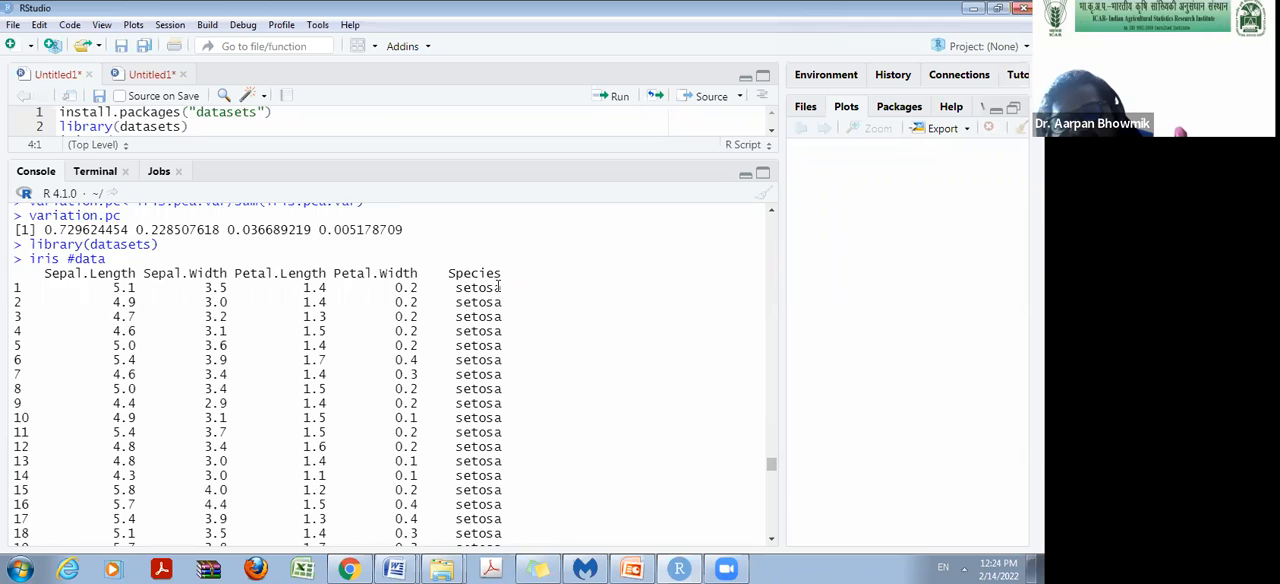
scroll(498, 287, "down", 7)
scroll(550, 358, "down", 6)
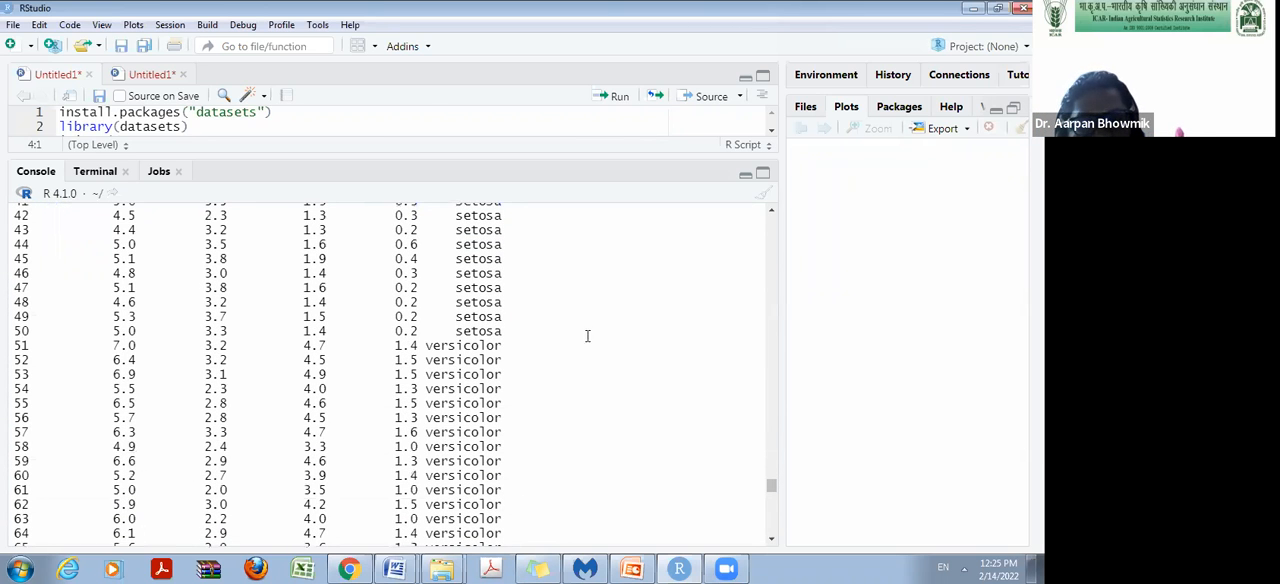
scroll(457, 345, "down", 15)
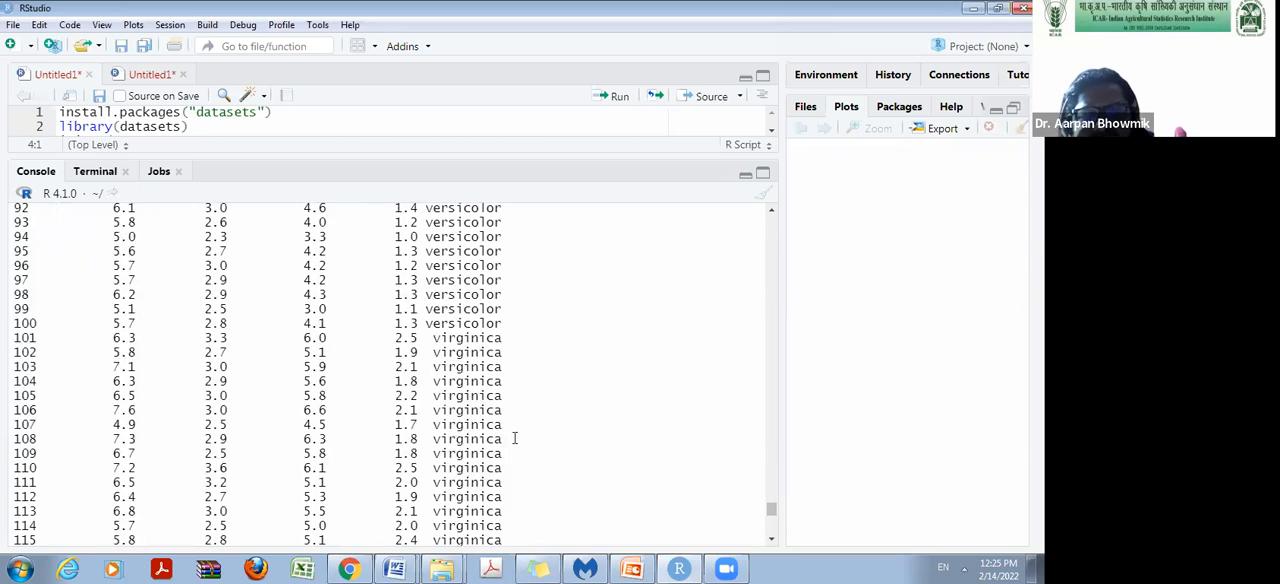
scroll(514, 438, "up", 20)
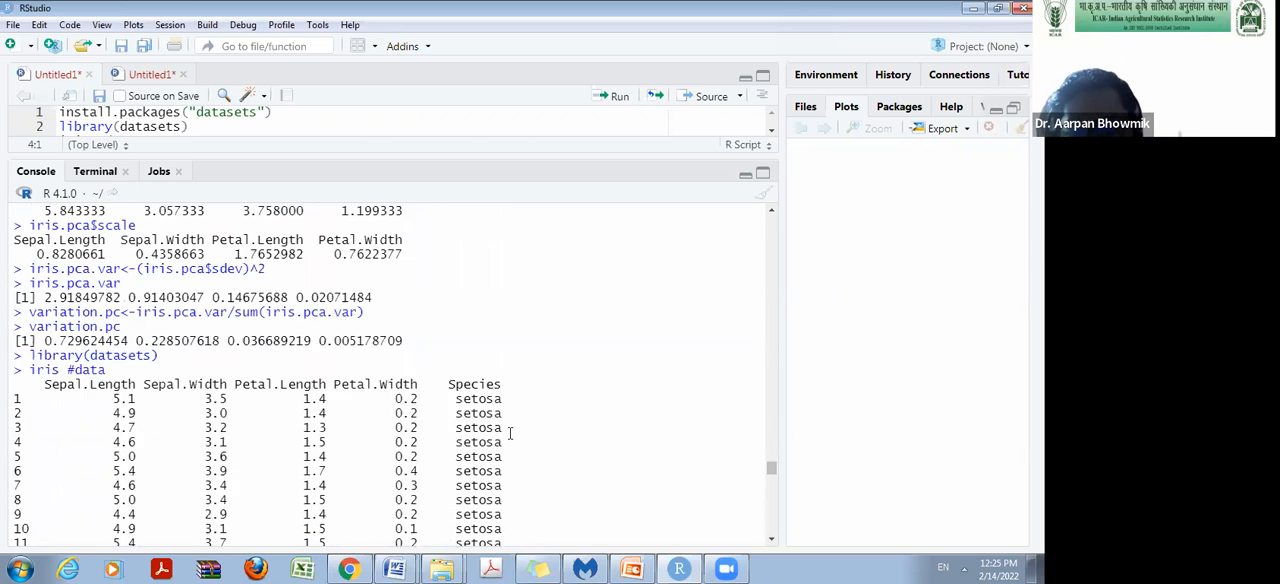
scroll(510, 432, "up", 1)
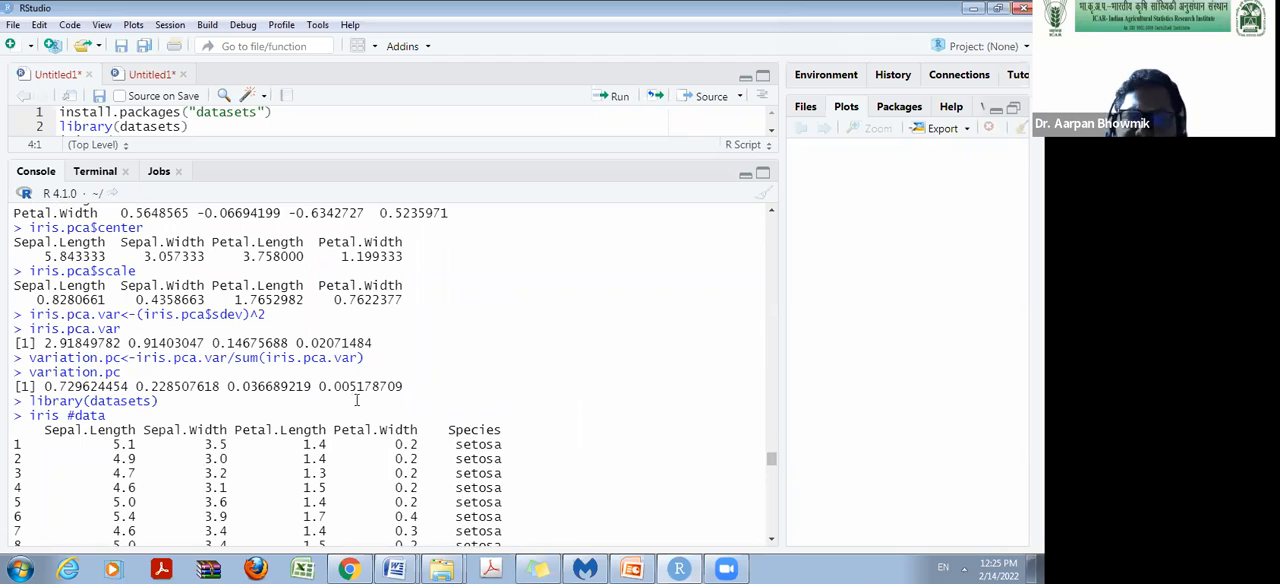
Create iris2 from columns 1:4 of iris, keeping only the quantitative variables, and print it for review.
left_click_drag(352, 160, 351, 366)
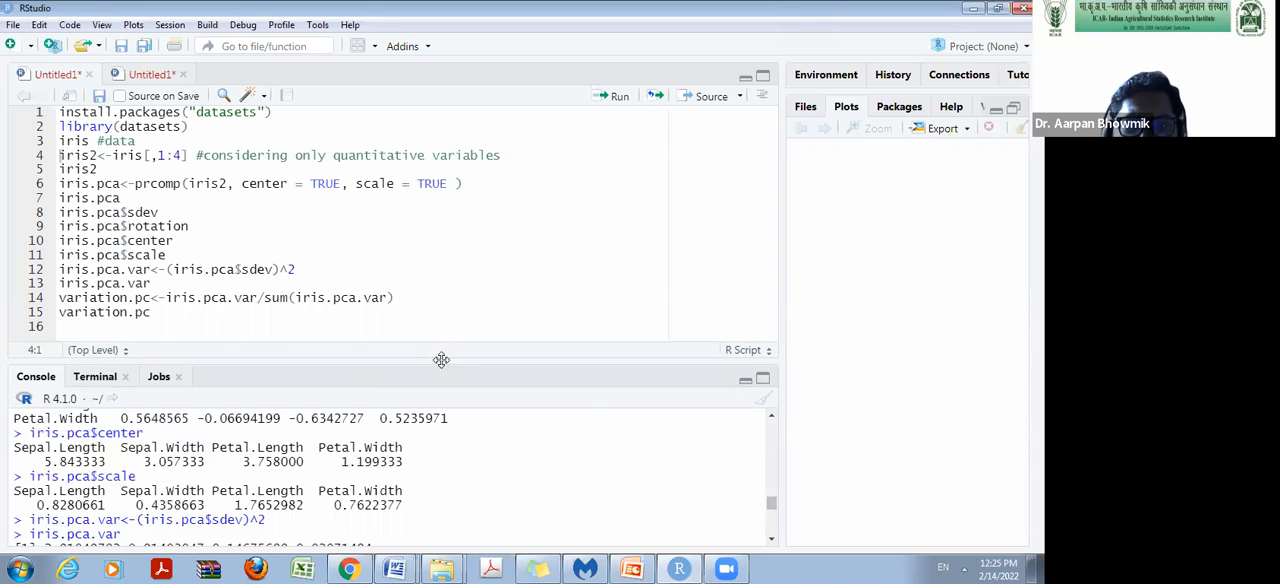
mouse_move(441, 360)
left_mouse_down()
mouse_move(436, 172)
mouse_move(436, 346)
left_mouse_up()
left_click_drag(59, 155, 81, 155)
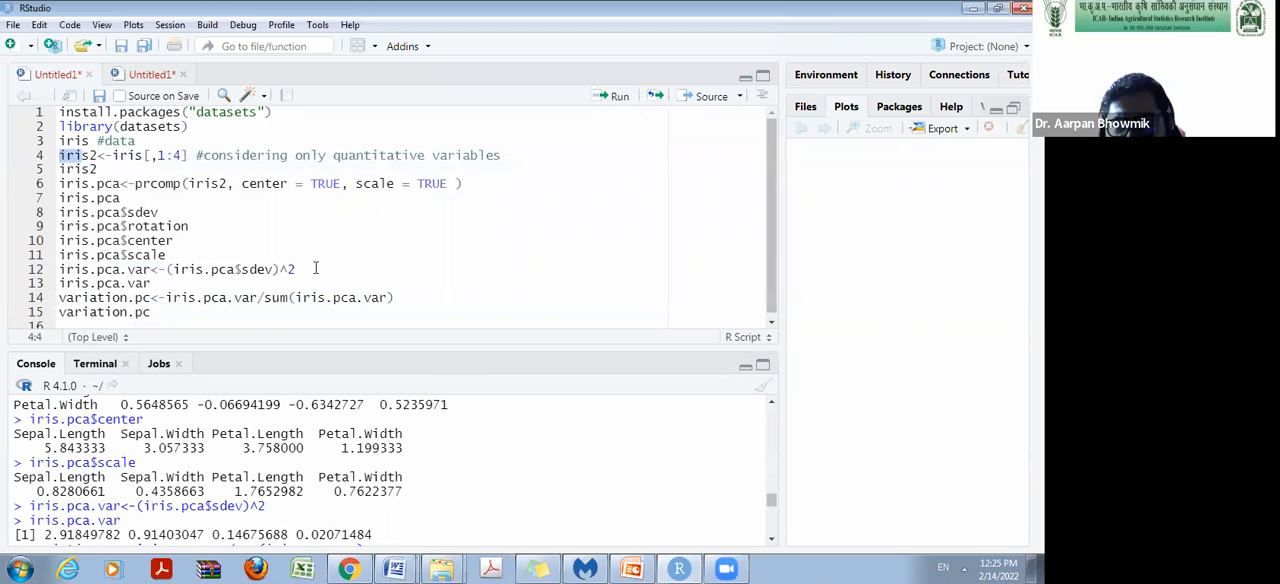
left_click(83, 169)
left_click_drag(59, 155, 99, 155)
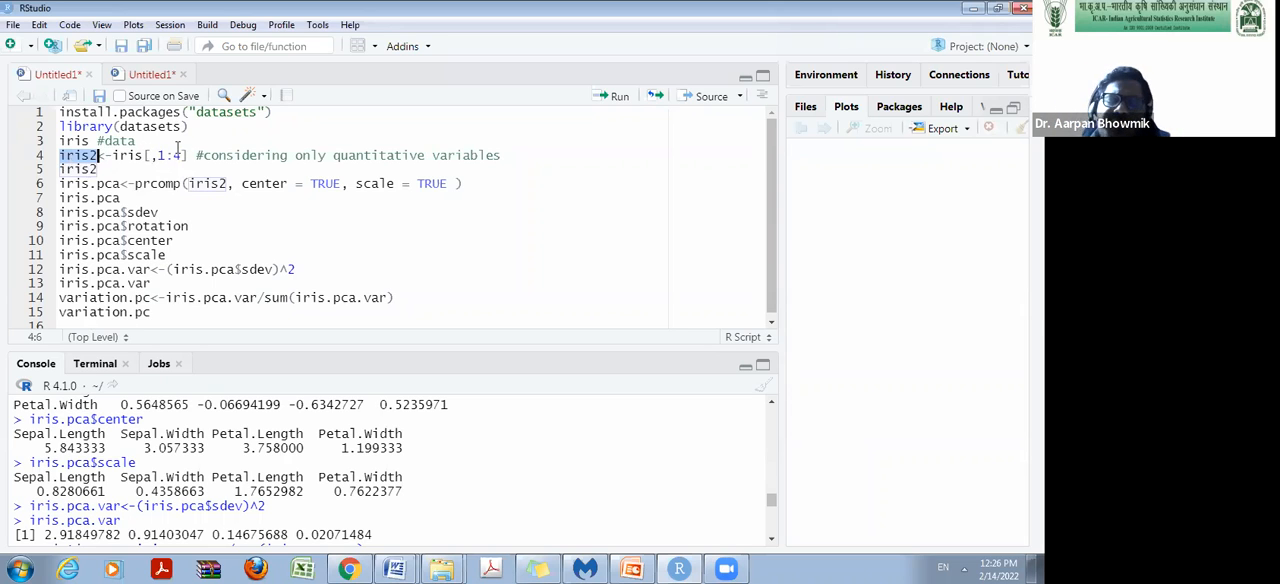
left_click(189, 155)
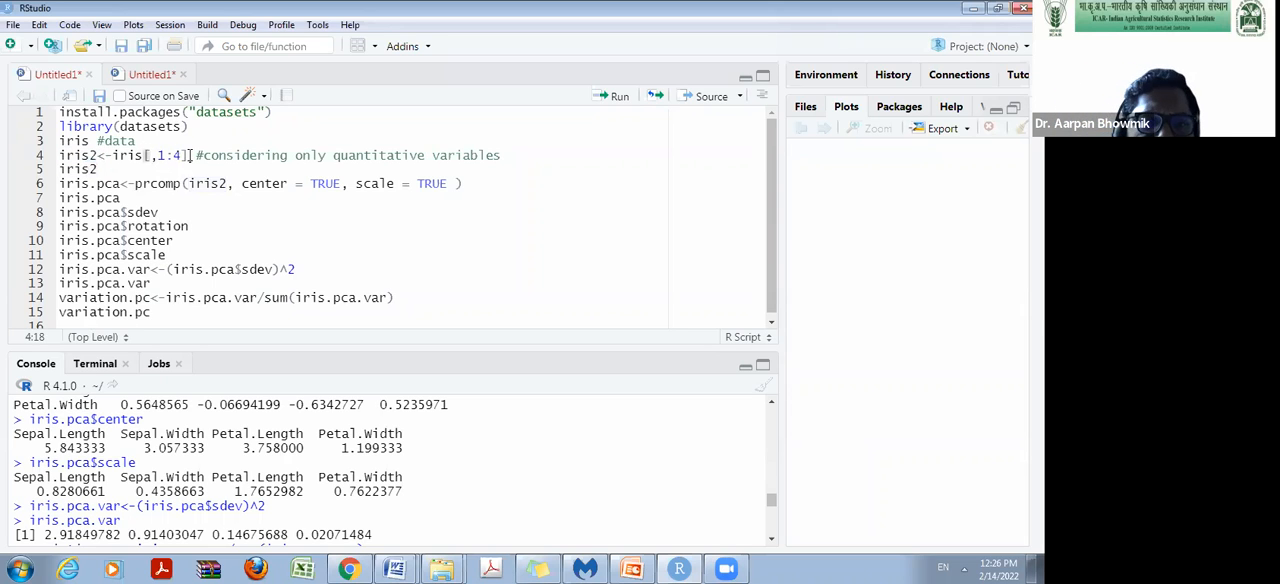
left_click(614, 96)
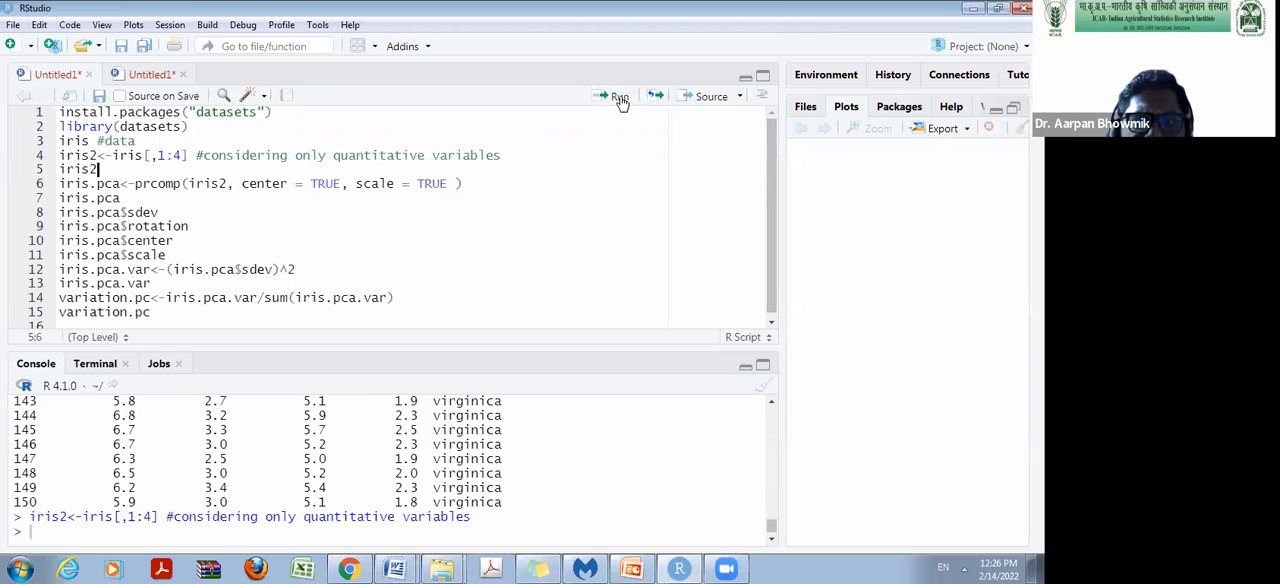
left_click(614, 96)
left_click_drag(578, 347, 578, 130)
scroll(98, 365, "up", 4)
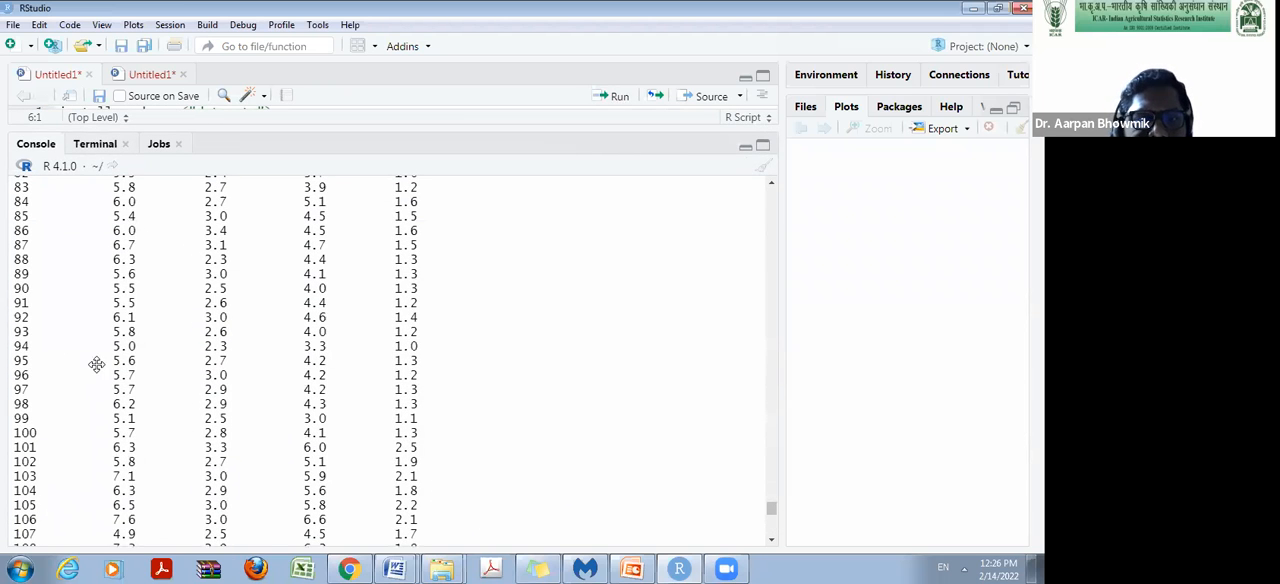
scroll(428, 375, "up", 3)
scroll(428, 375, "up", 10)
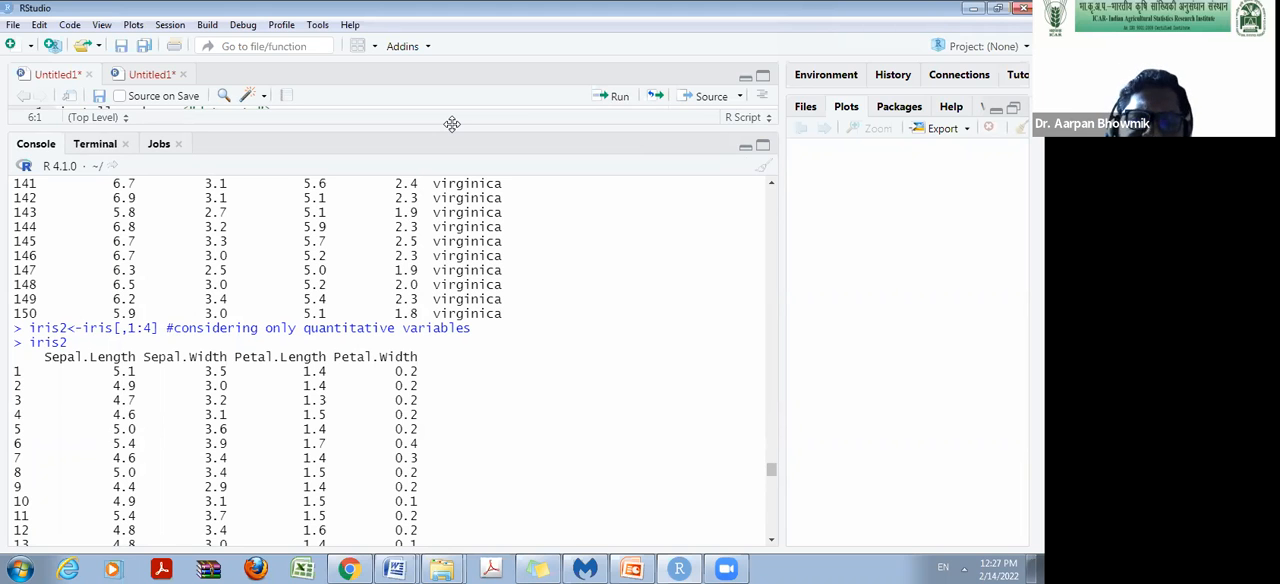
Run prcomp on iris2 with center = TRUE and scale = TRUE into iris.pca, and print the result.
left_click_drag(452, 123, 457, 370)
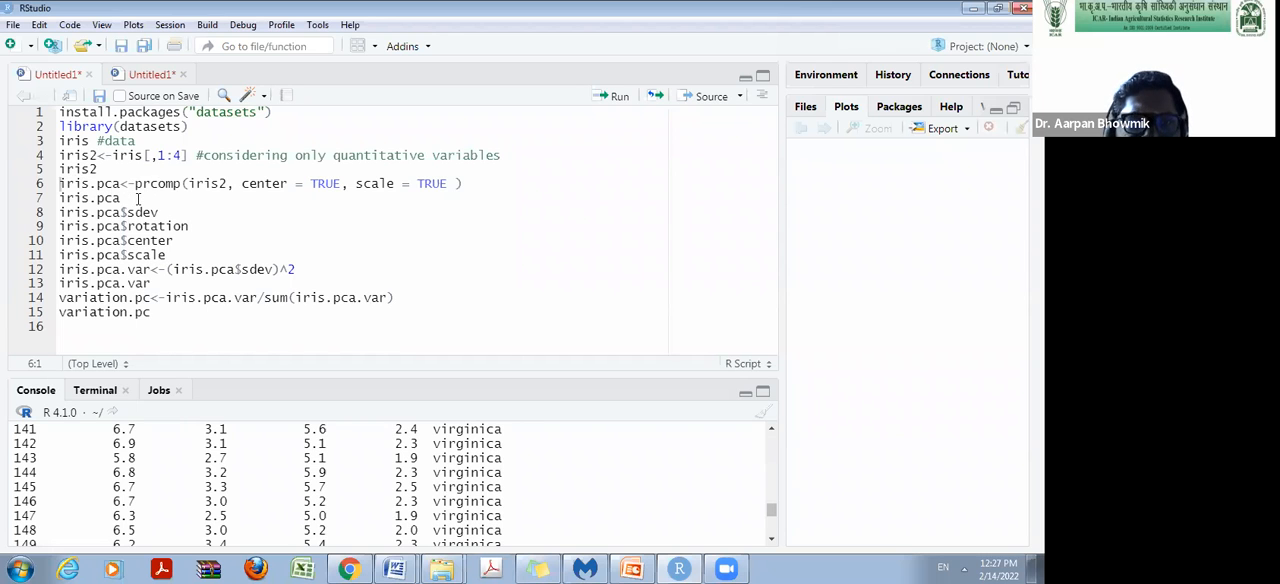
left_click_drag(136, 188, 183, 186)
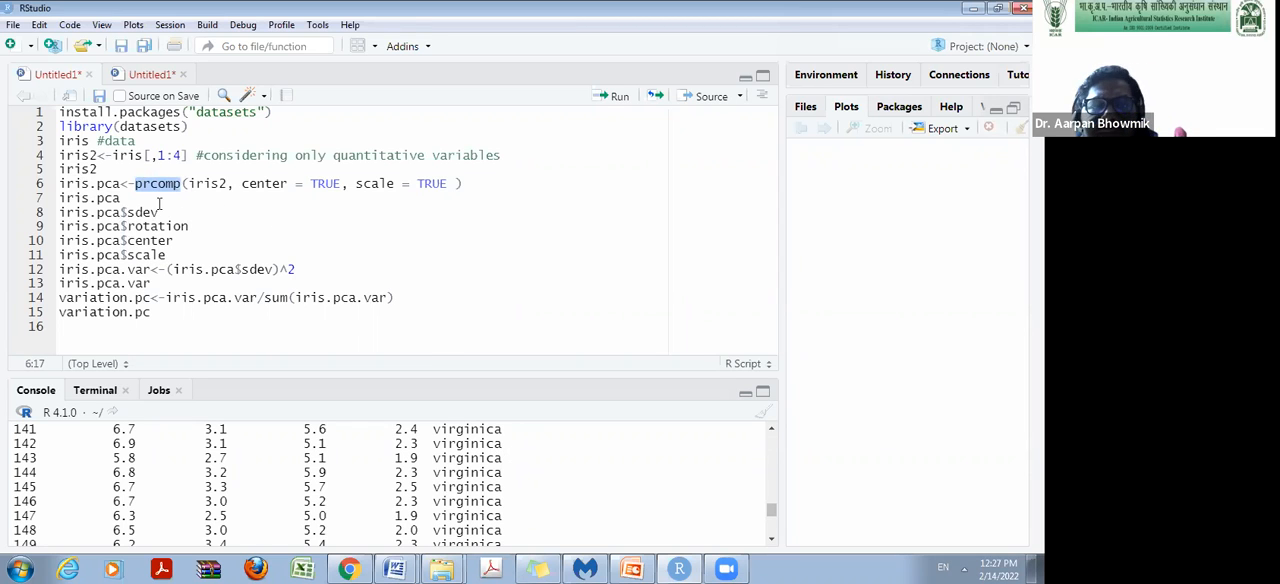
left_click(215, 198)
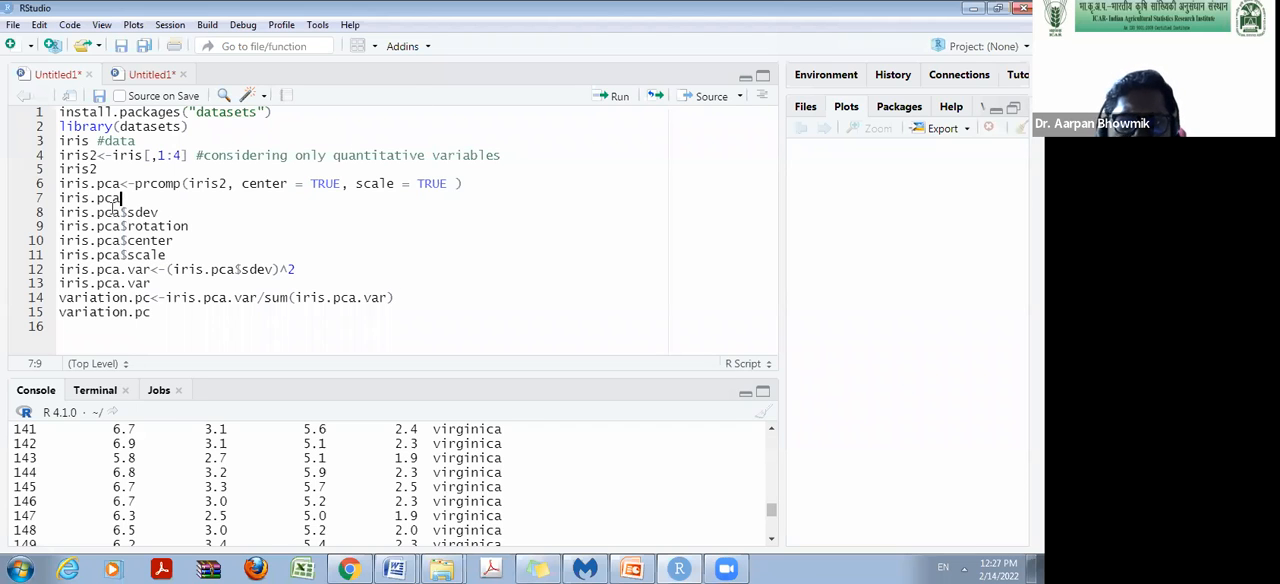
left_click(460, 184)
key("ctrl+Return")
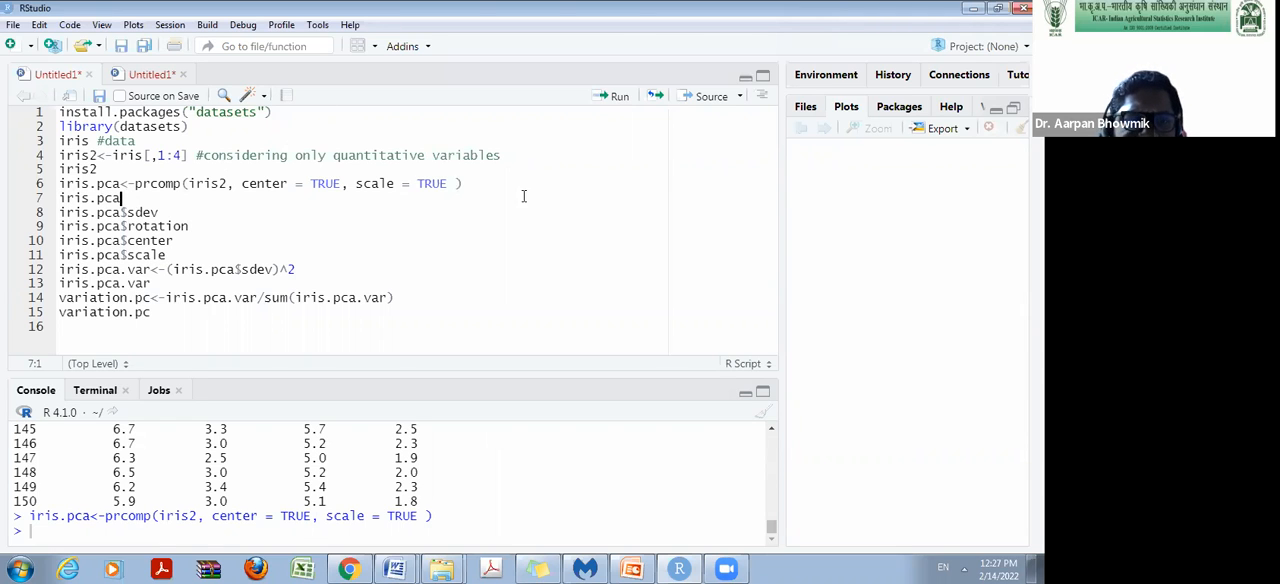
left_click(620, 96)
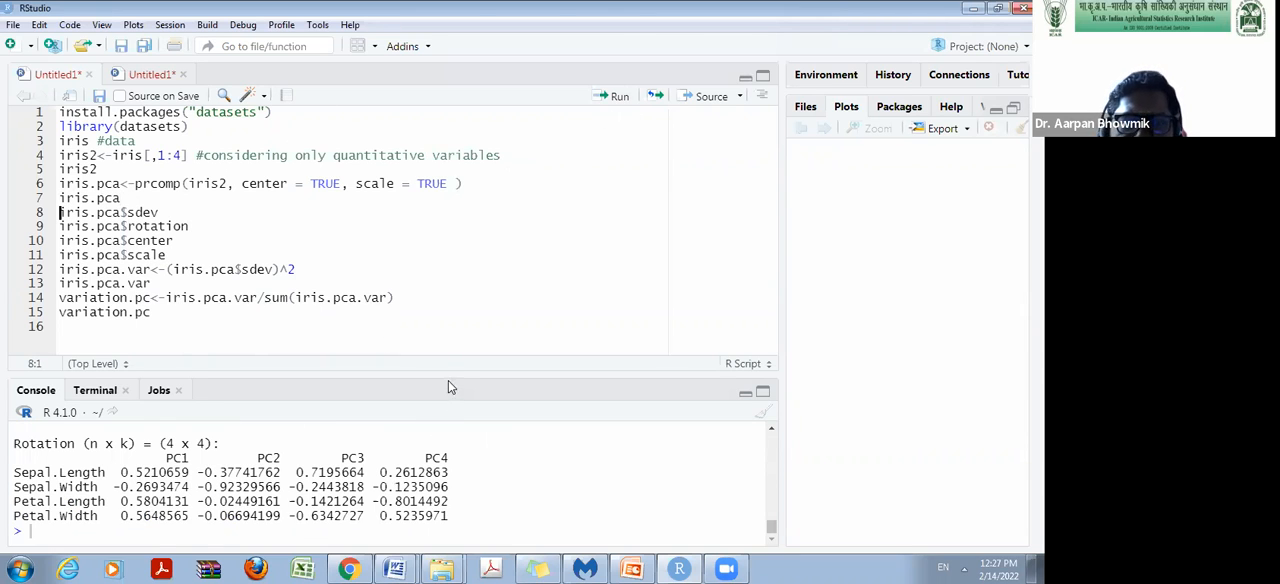
Examine the standard deviations in the iris.pca output against the variables of the printed iris2 data.
left_click_drag(449, 371, 470, 173)
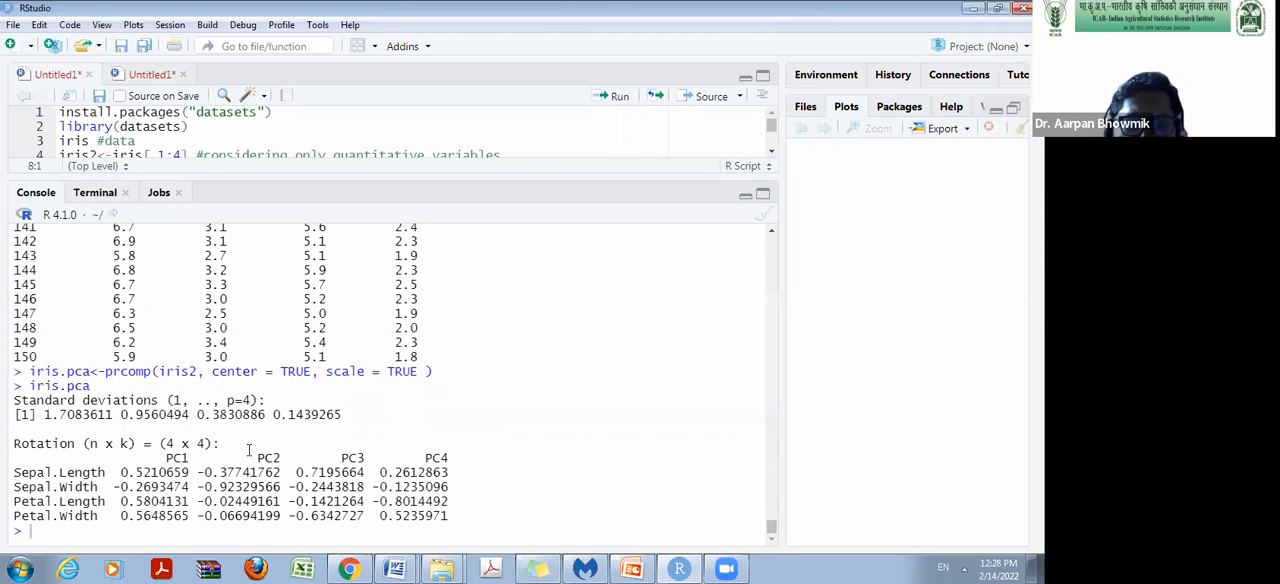
left_click_drag(13, 400, 166, 400)
left_click_drag(45, 414, 159, 416)
left_click(171, 420)
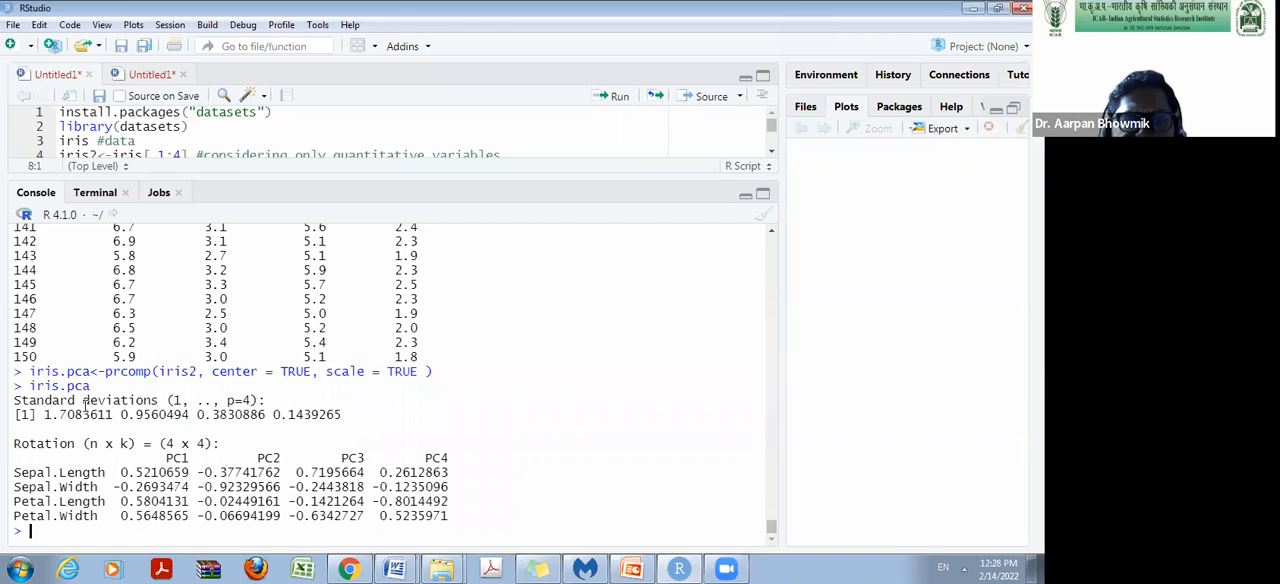
scroll(234, 399, "up", 20)
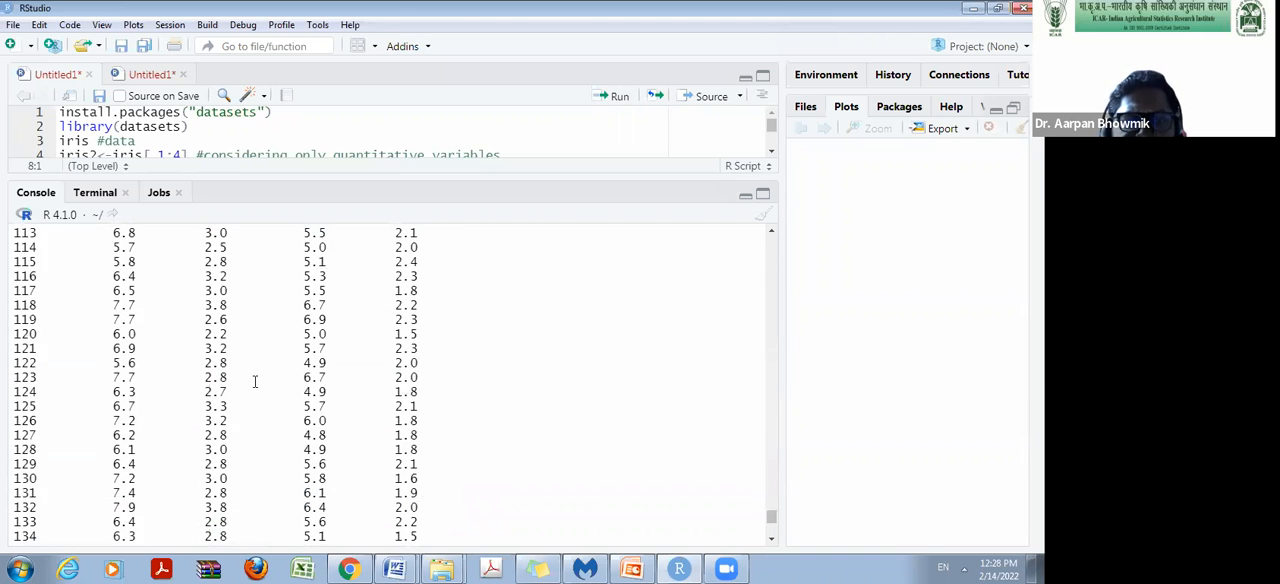
scroll(234, 399, "up", 9)
scroll(240, 400, "down", 20)
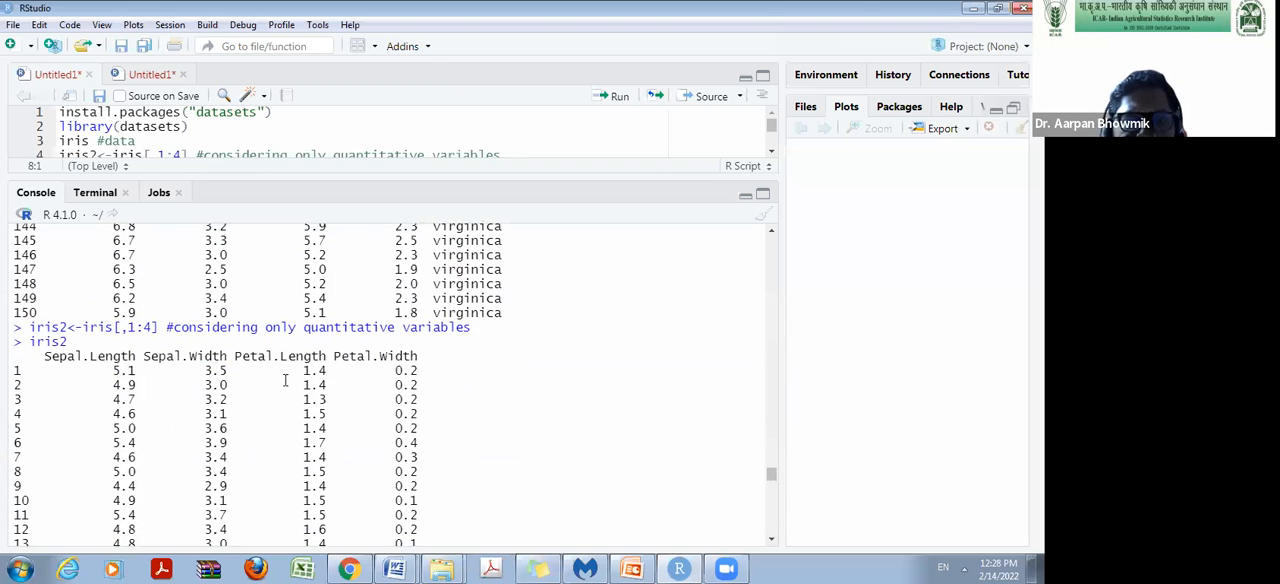
scroll(663, 429, "down", 13)
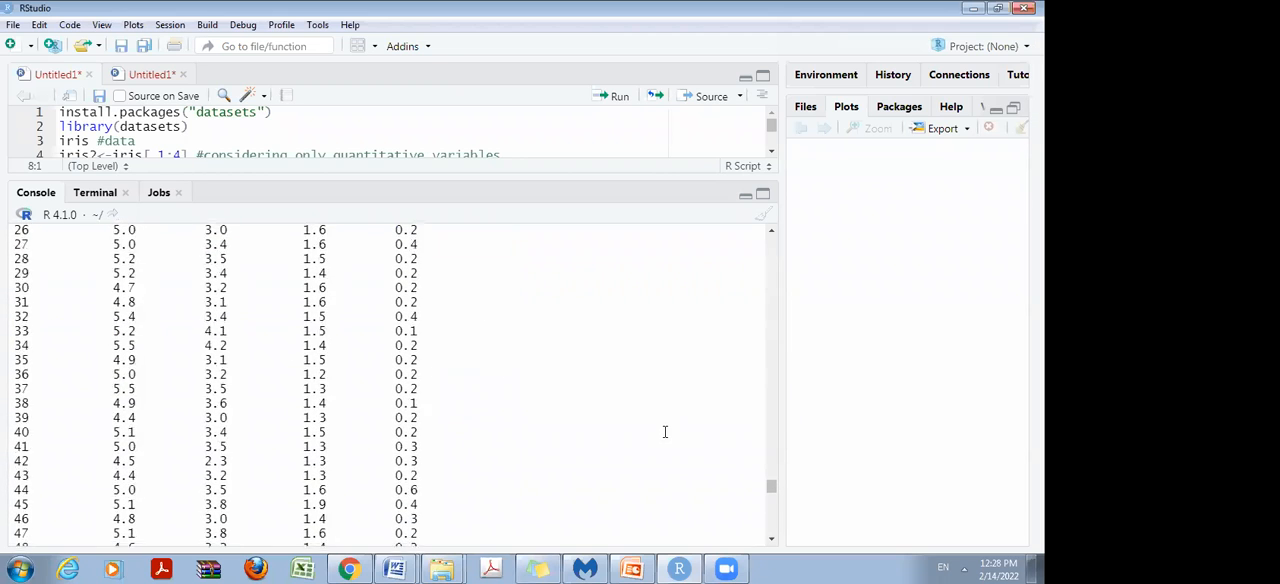
scroll(445, 330, "down", 20)
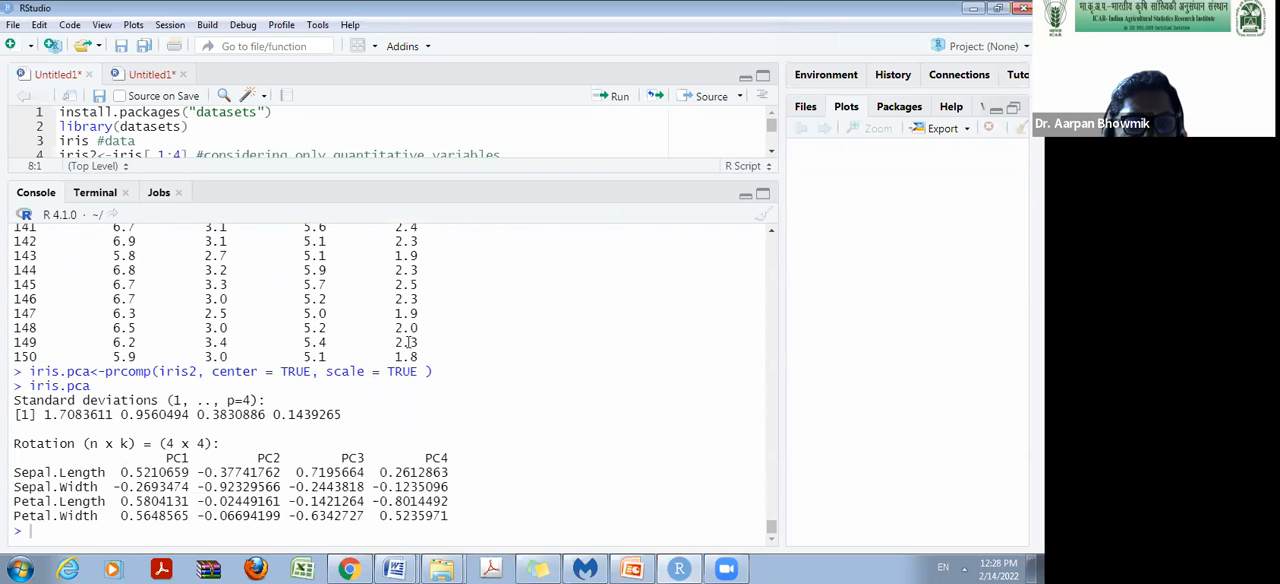
Inspect the first component's standard deviation and the whole row of four standard deviations in the iris.pca output.
scroll(80, 514, "up", 1)
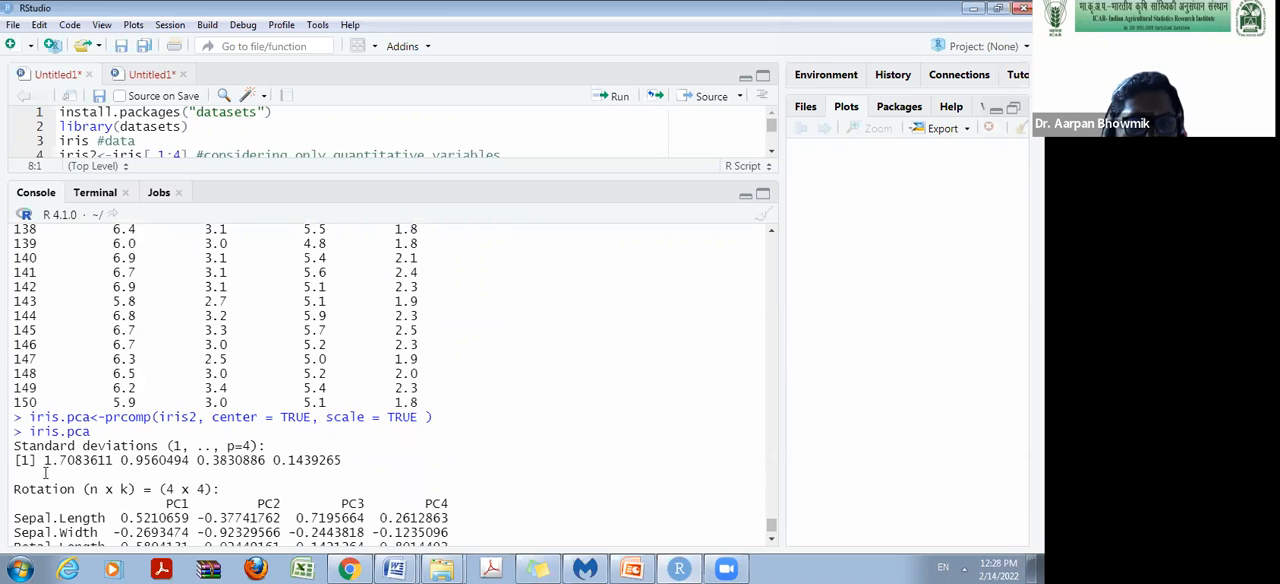
left_click_drag(44, 460, 108, 463)
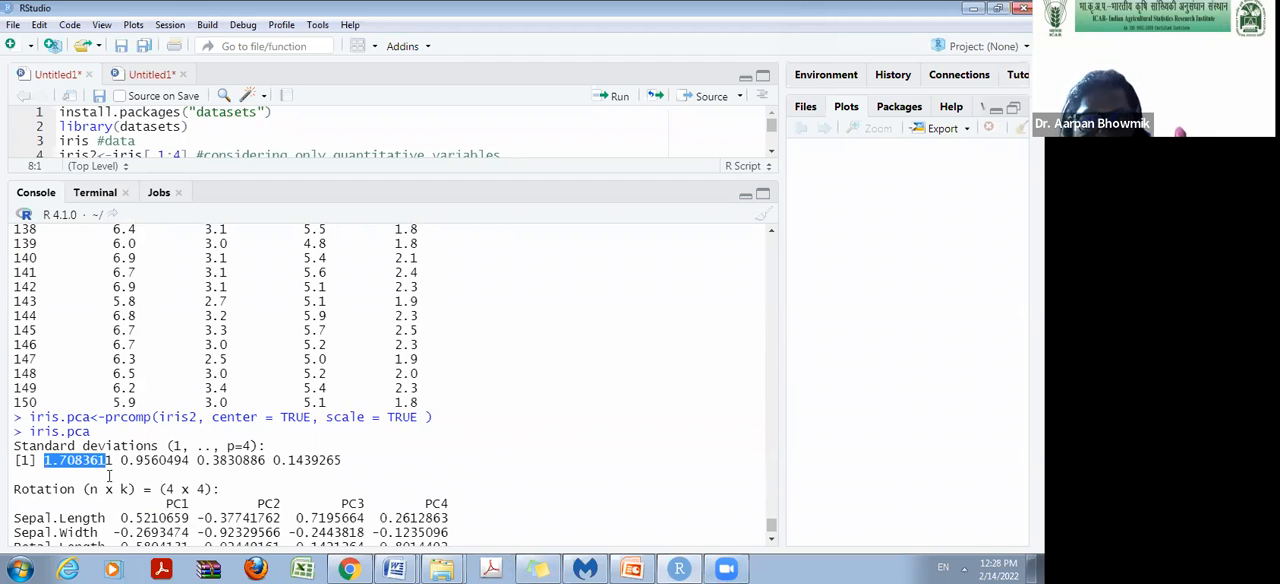
left_click(62, 460)
left_click_drag(45, 462, 115, 461)
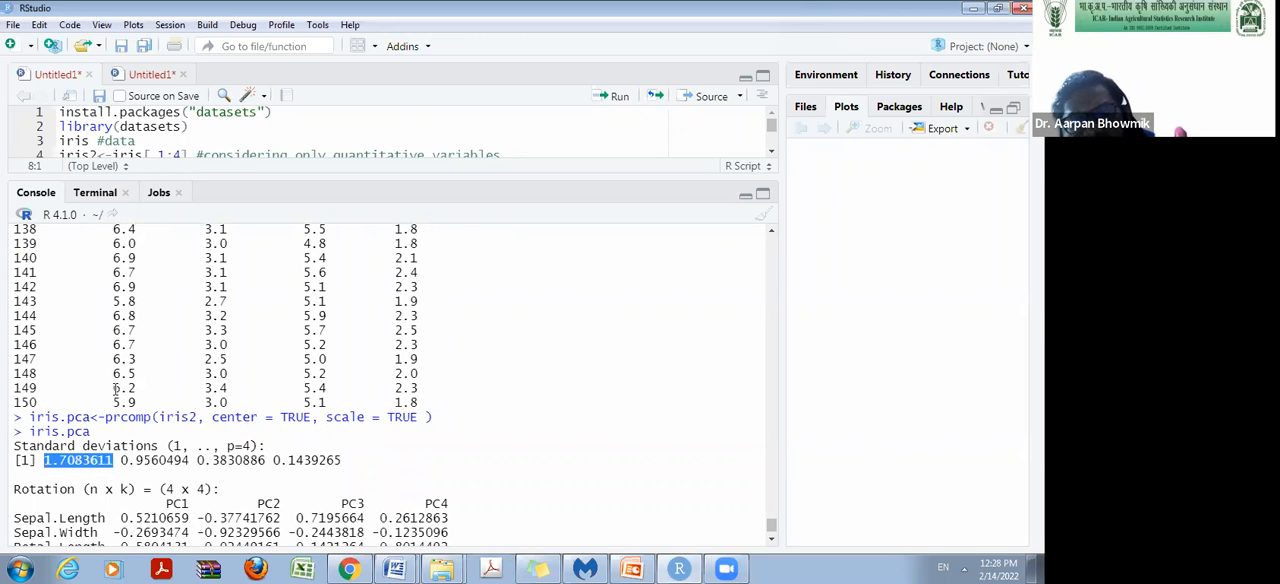
scroll(297, 461, "down", 1)
left_click_drag(45, 421, 332, 428)
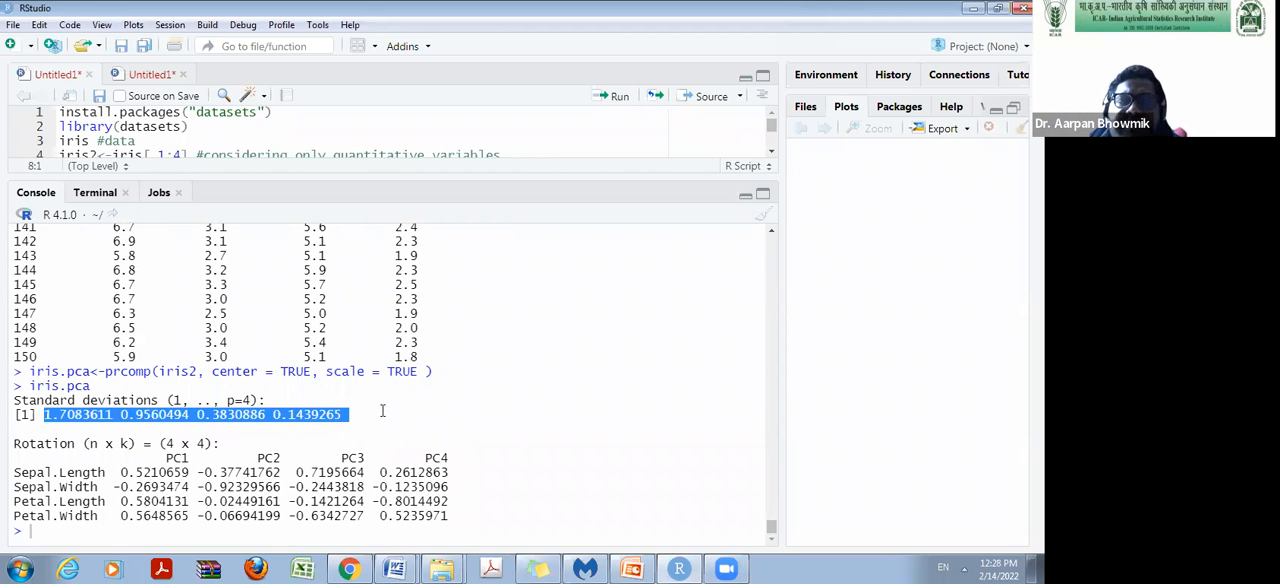
left_click(103, 421)
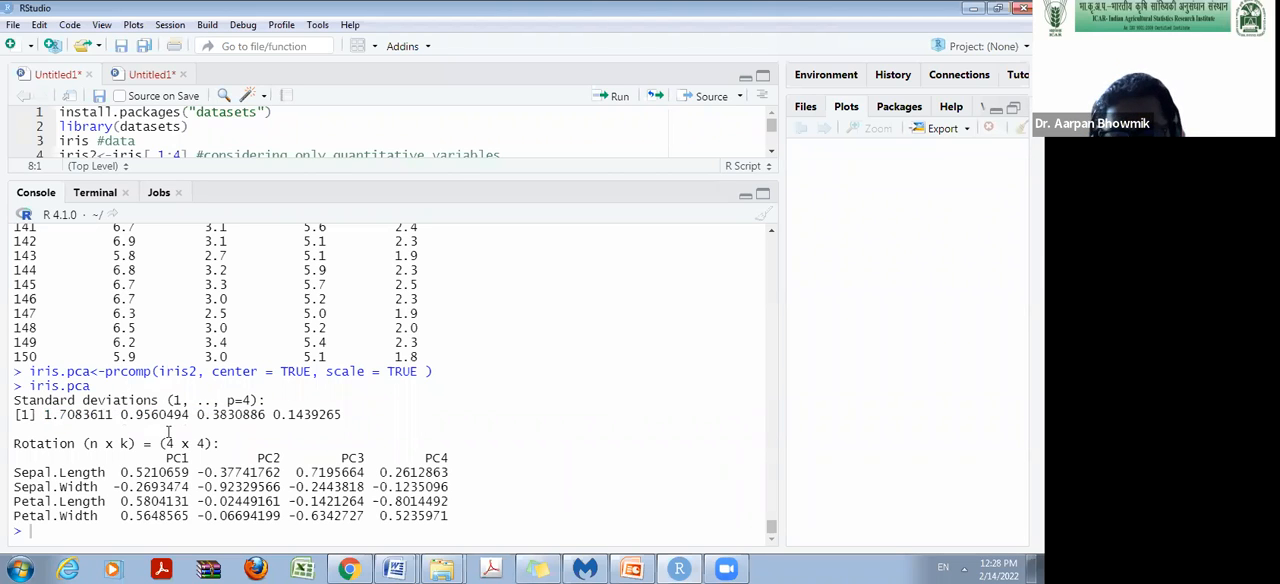
Examine the Rotation matrix, relating the PC1 loadings to the first standard deviation.
left_click_drag(14, 444, 72, 444)
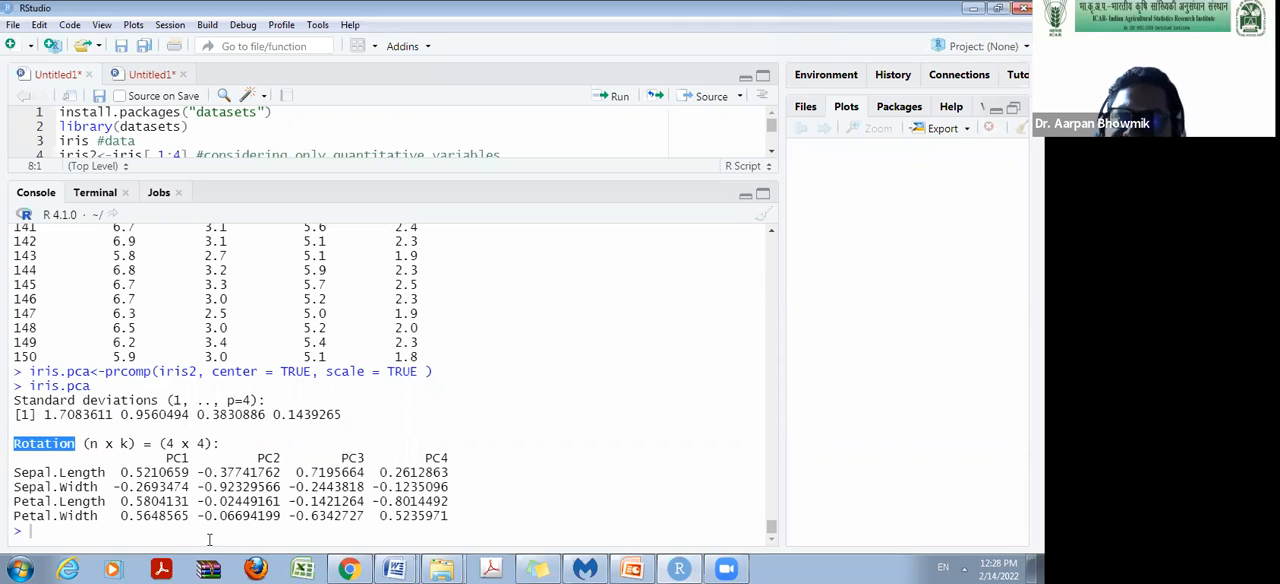
left_click_drag(44, 414, 114, 414)
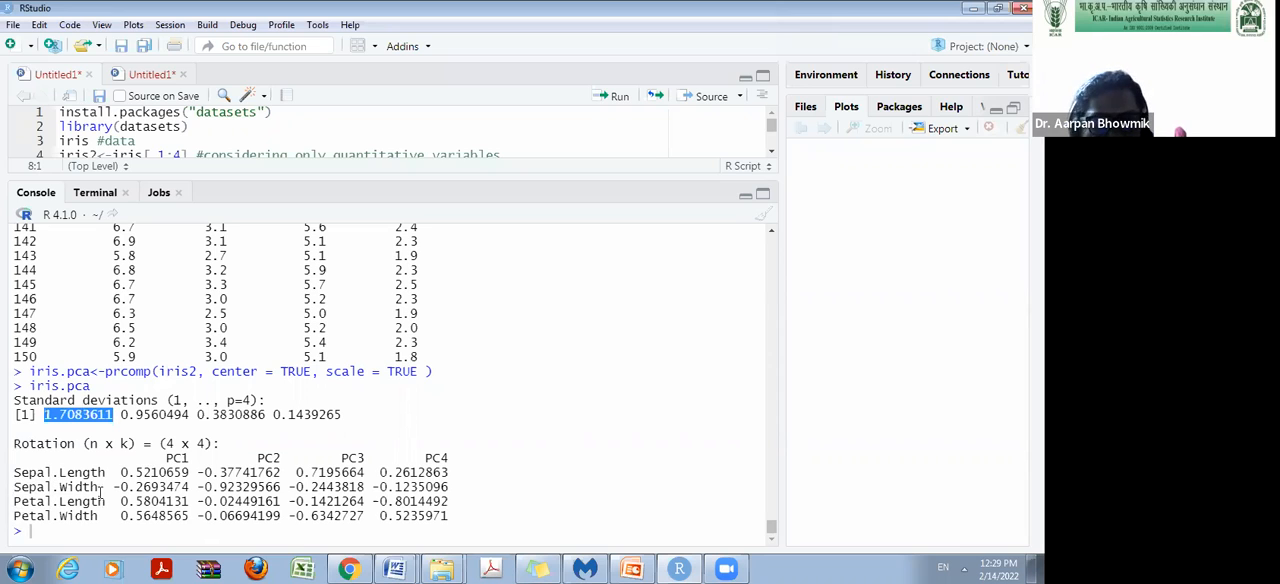
mouse_move(166, 457)
left_mouse_down()
mouse_move(198, 457)
mouse_move(185, 458)
left_mouse_up()
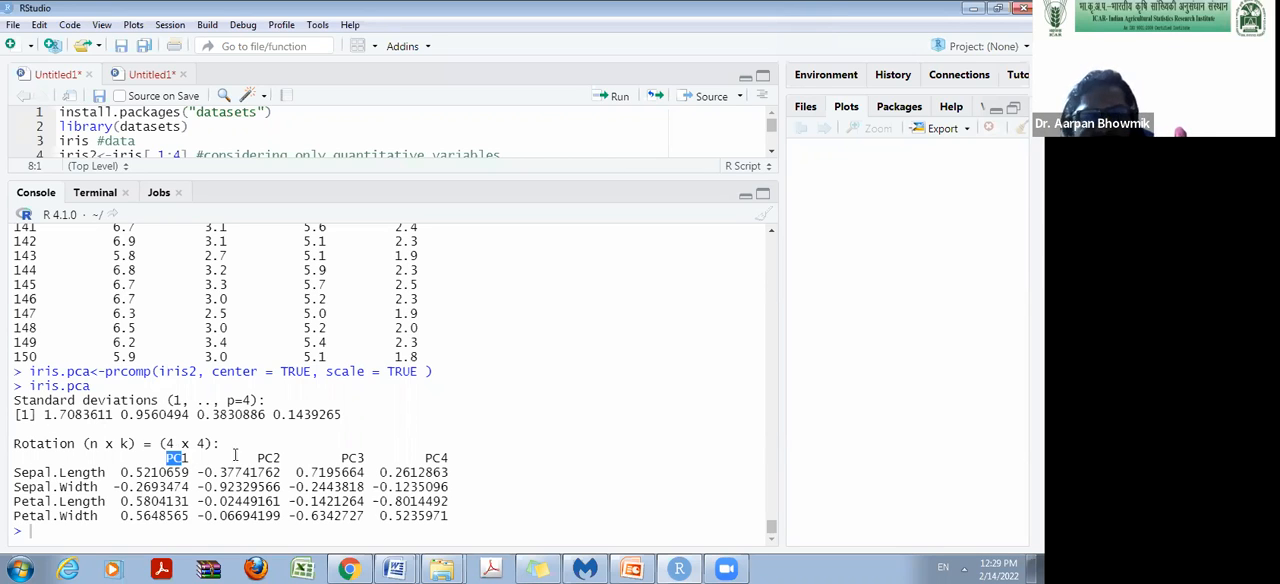
left_click(152, 488)
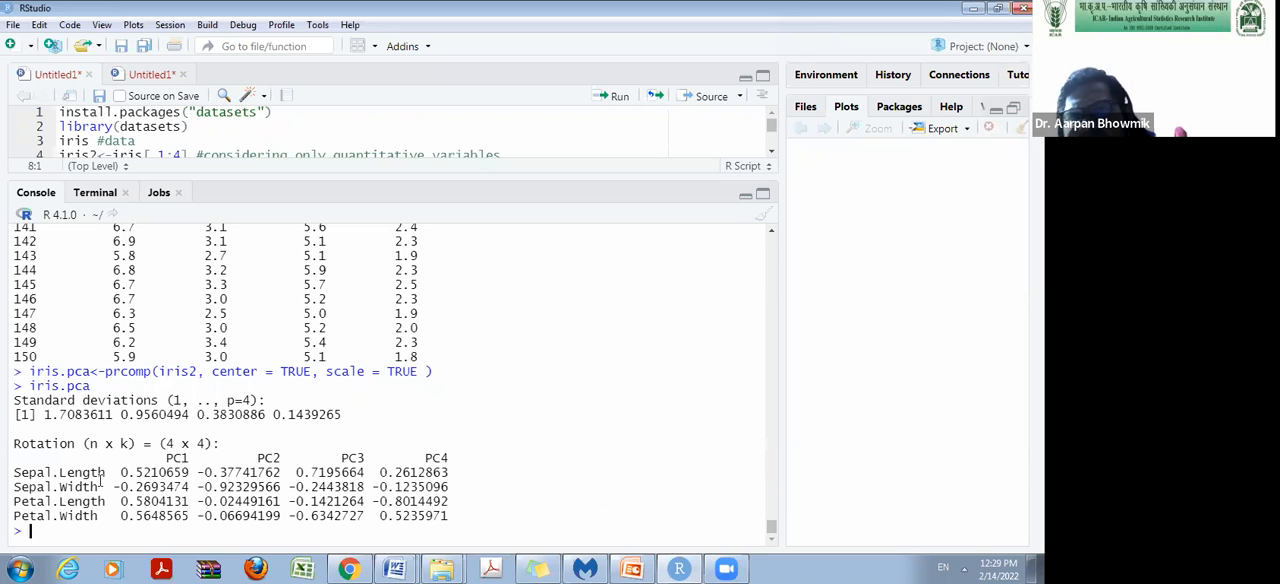
Examine the PC1 loadings of the variables and the standard deviations in the iris.pca output, and enlarge the script editor.
left_click_drag(135, 472, 150, 472)
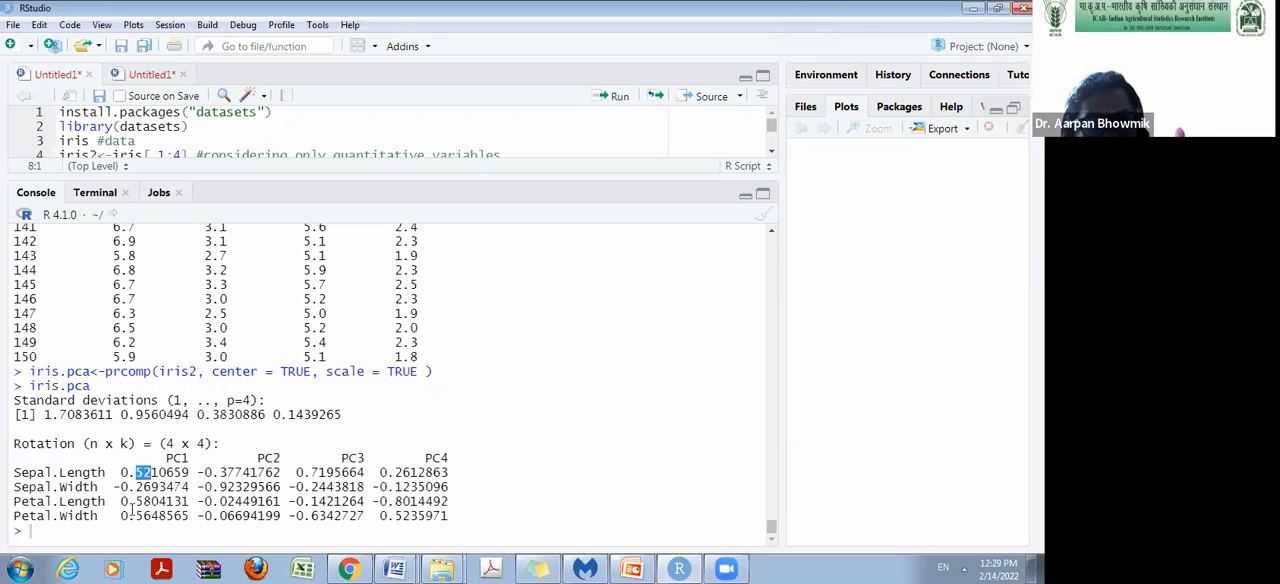
left_click(139, 487)
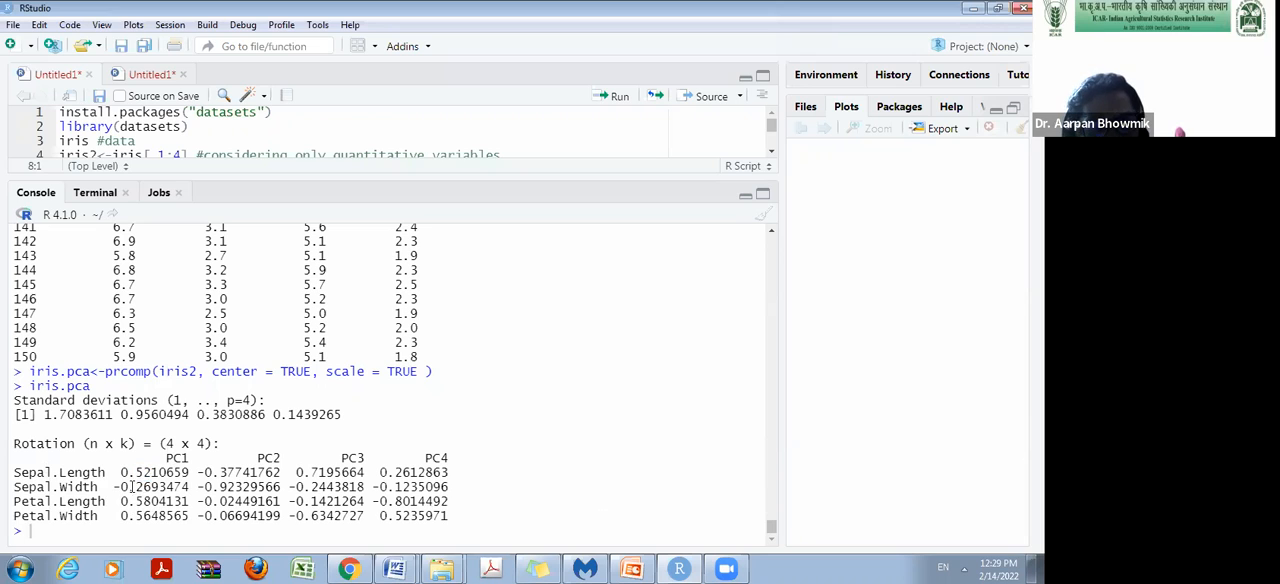
left_click_drag(131, 503, 150, 519)
left_click(70, 507)
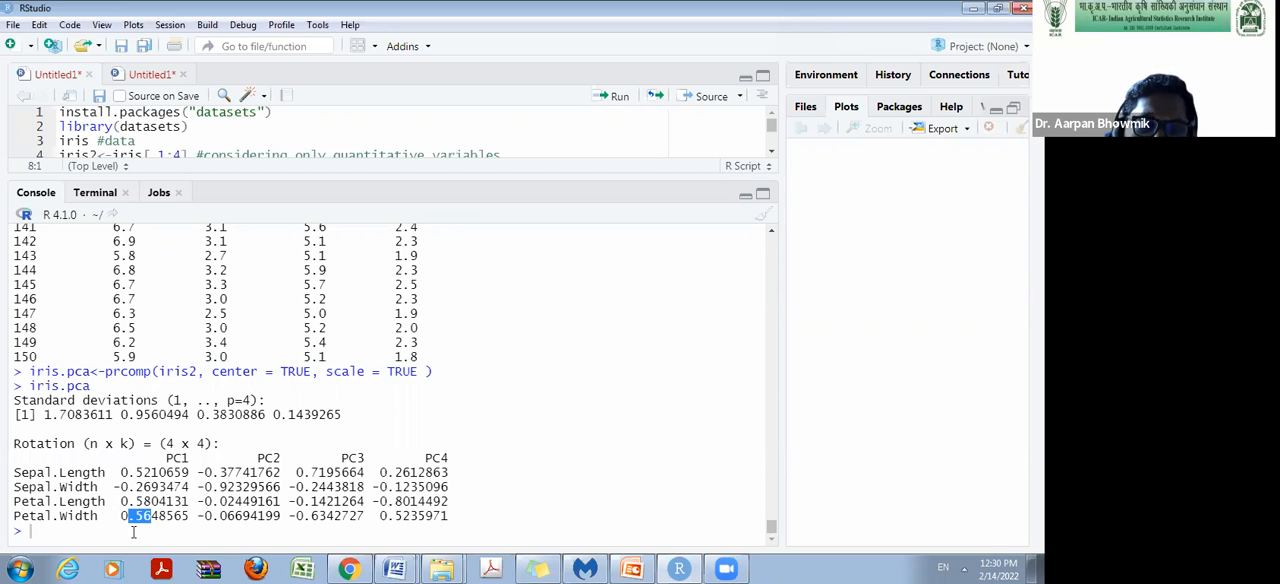
left_click_drag(44, 416, 243, 415)
left_click(322, 431)
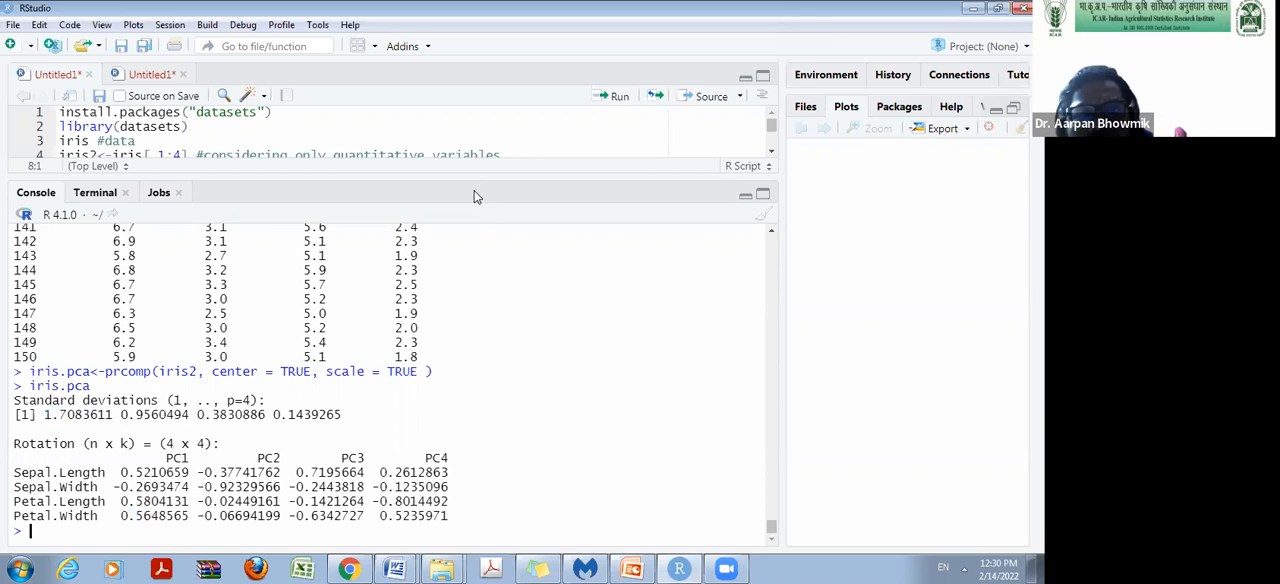
left_click_drag(470, 174, 471, 323)
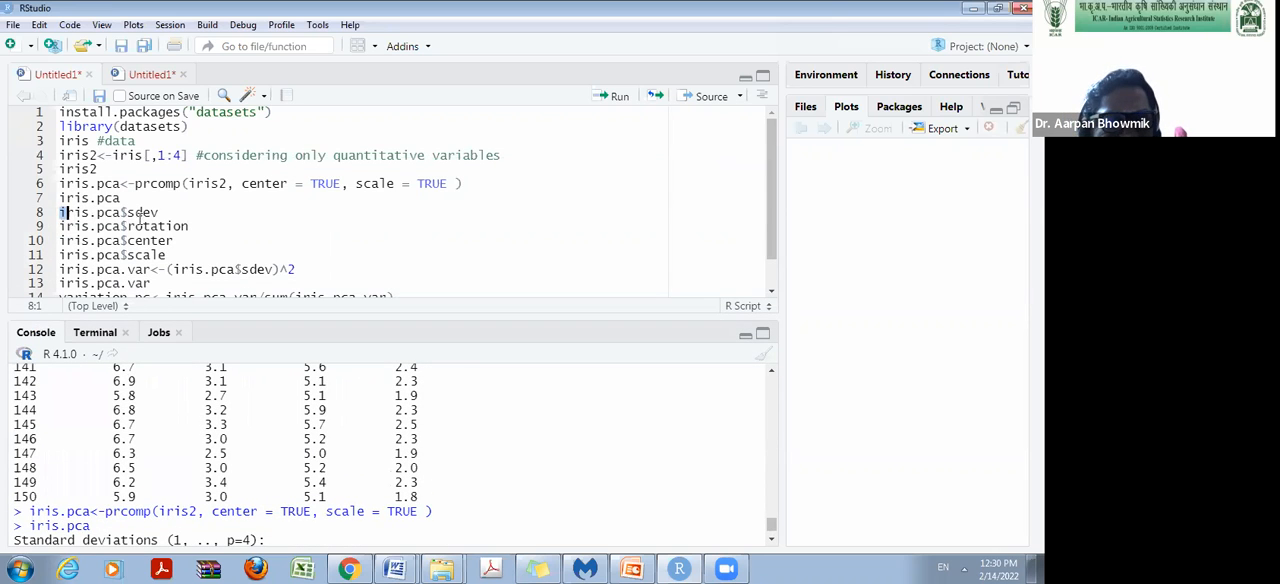
left_click_drag(60, 212, 200, 225)
left_click(62, 215)
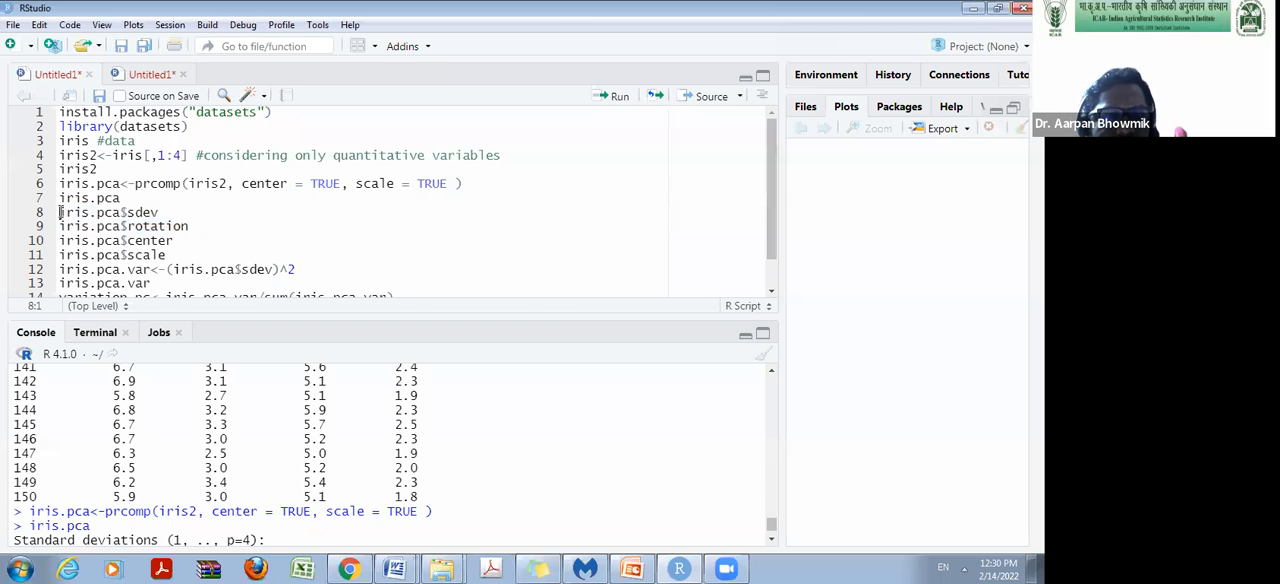
key("ctrl+shift+c")
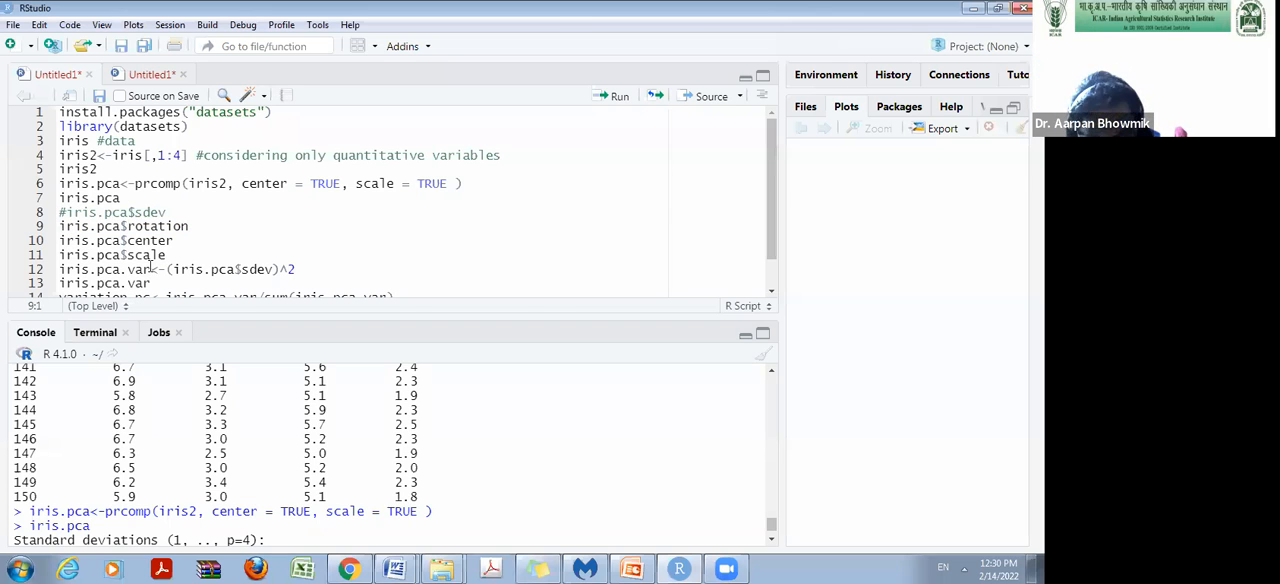
type("#")
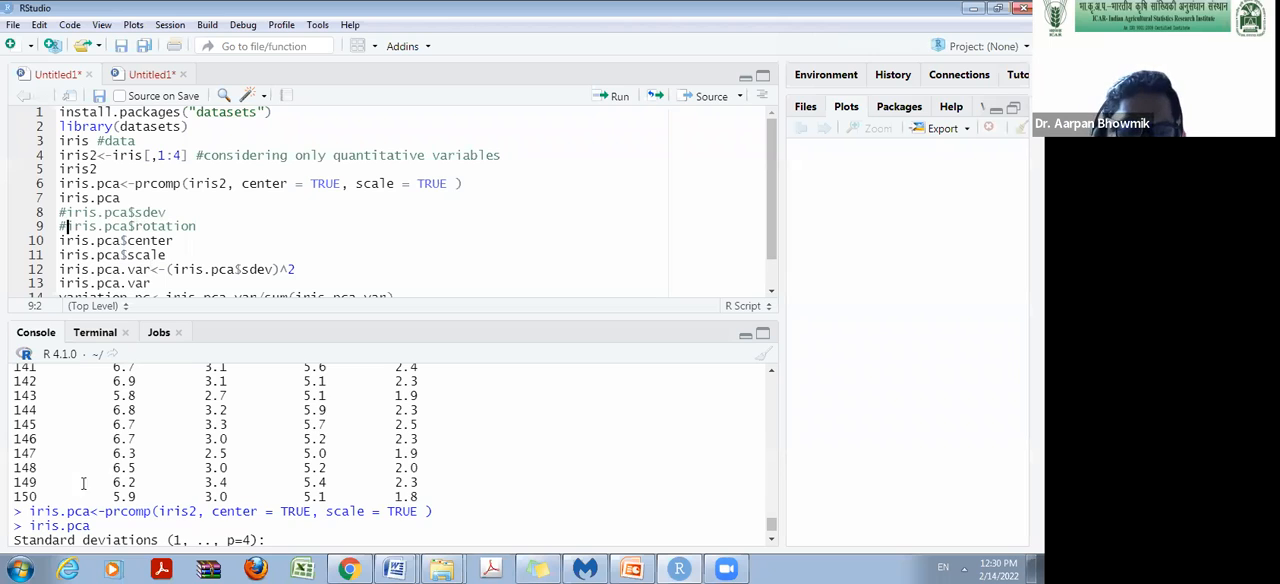
left_click_drag(29, 509, 243, 499)
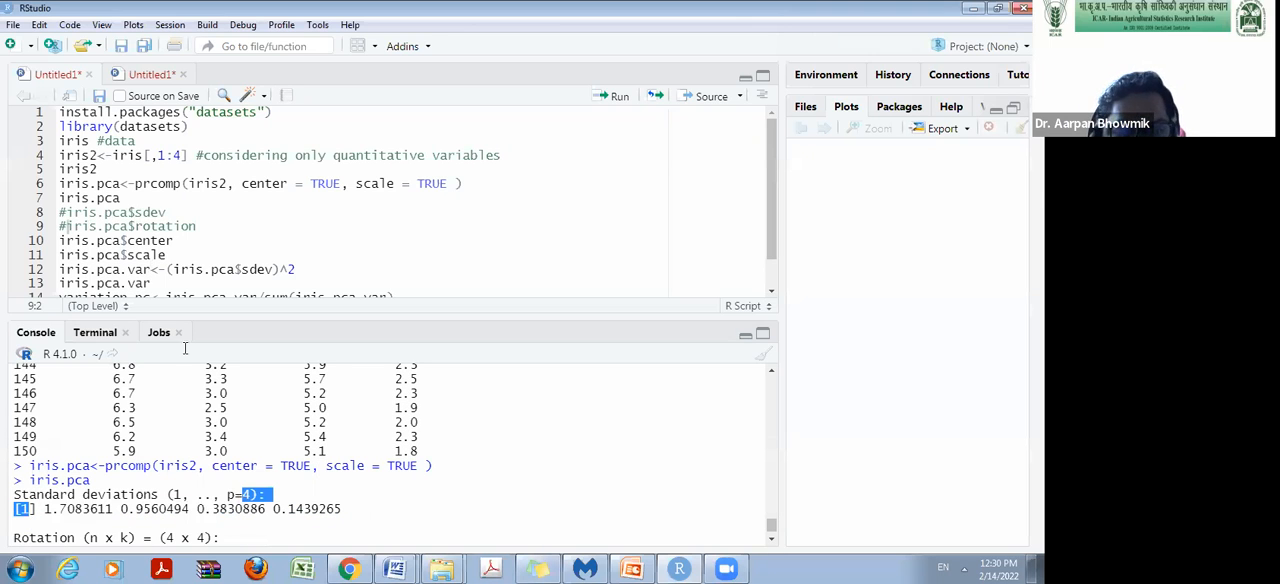
left_click(67, 216)
key("BackSpace")
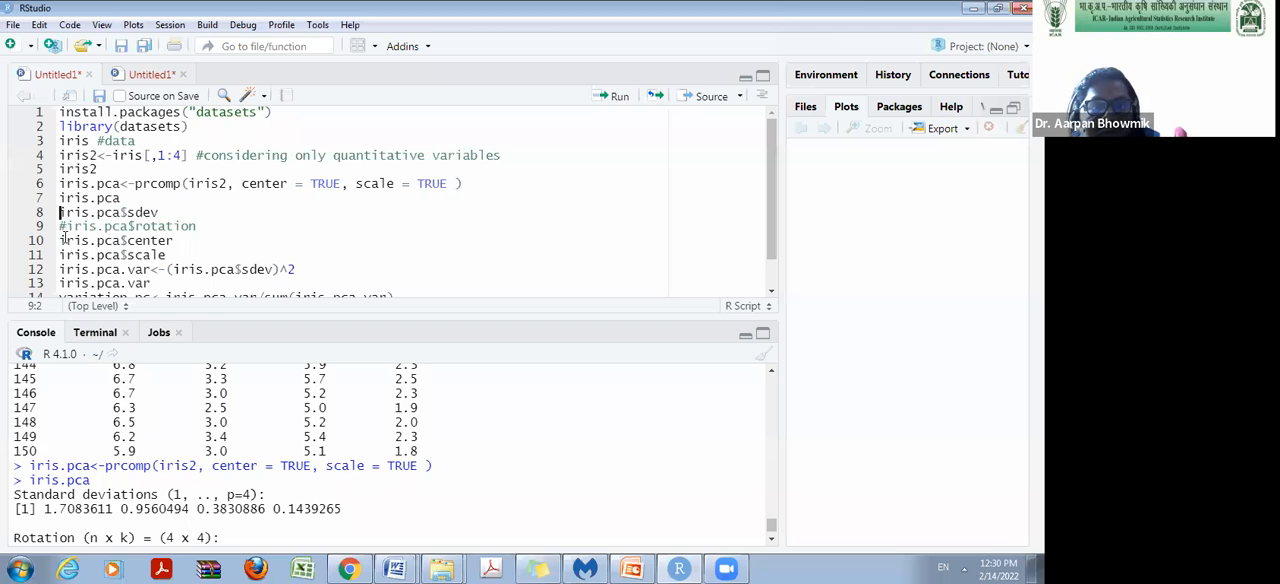
key("BackSpace")
Run the script lines iris.pca$sdev and iris.pca$rotation to print the standard deviations and the loadings matrix.
left_click(171, 213)
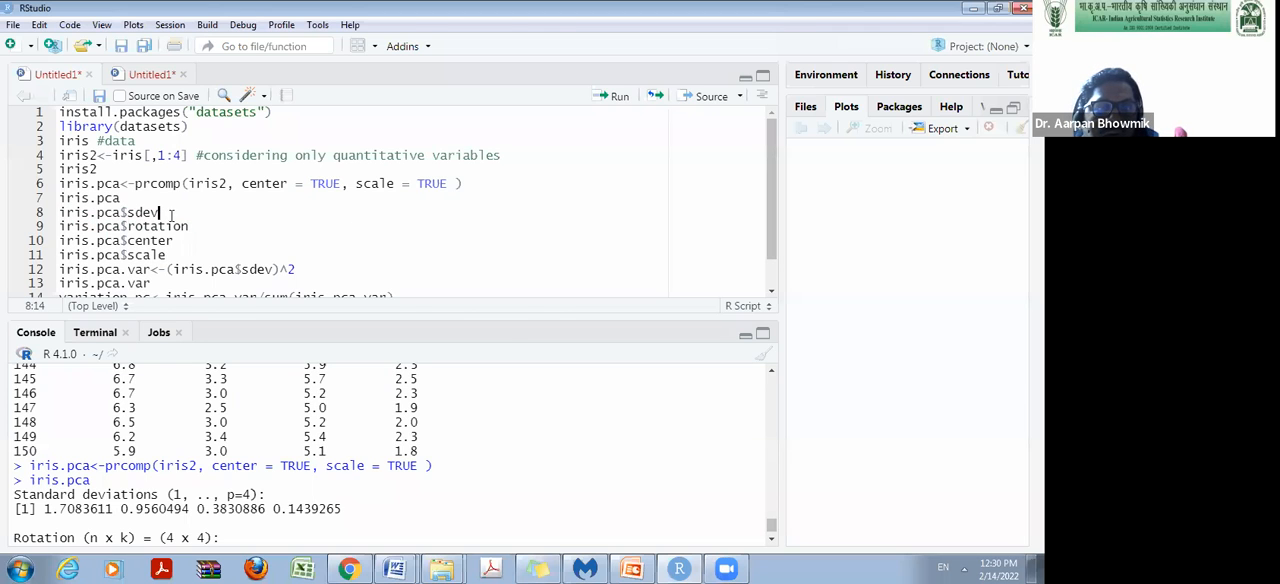
left_click(612, 96)
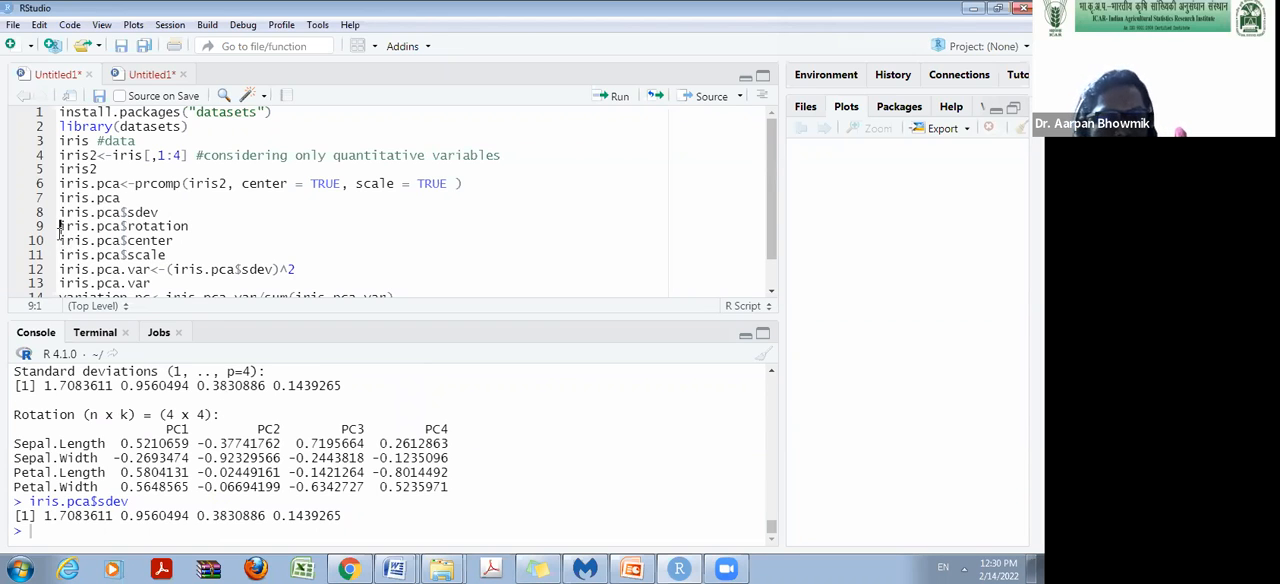
left_click(197, 228)
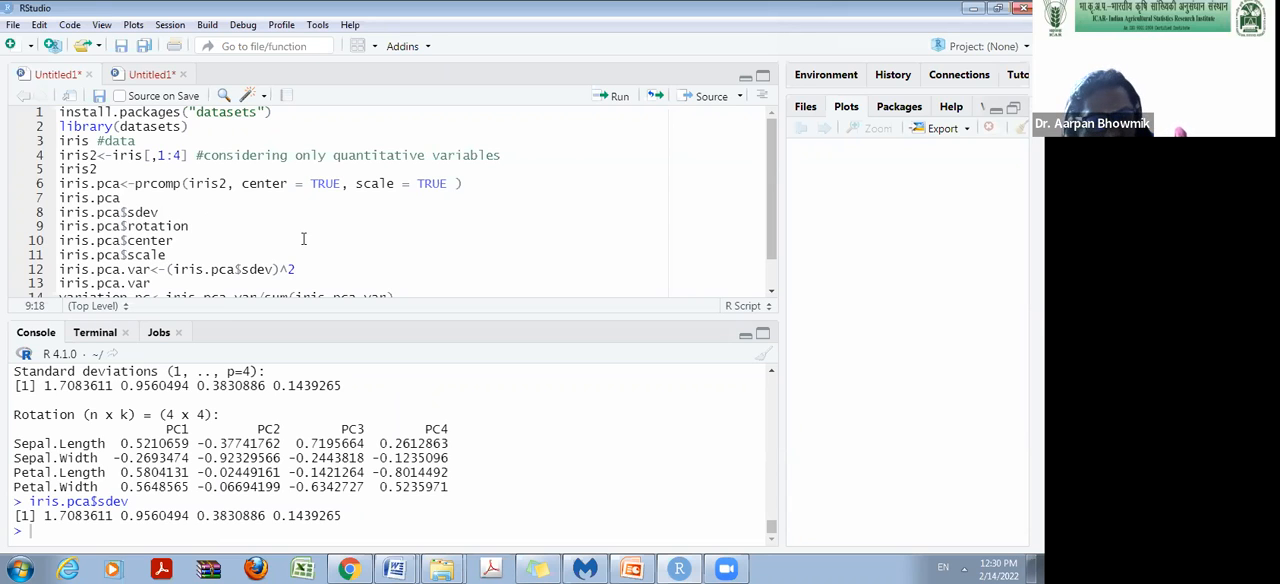
left_click(613, 100)
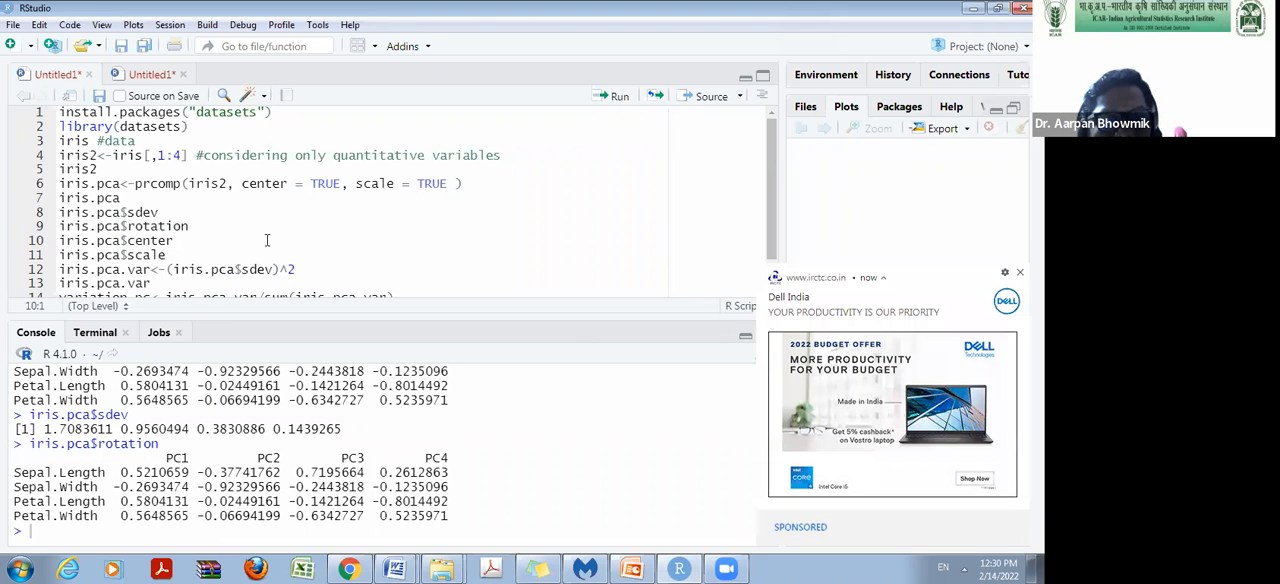
Dismiss the advertisement notification and run iris.pca$center and iris.pca$scale to print the centering and scaling values.
left_click(1019, 272)
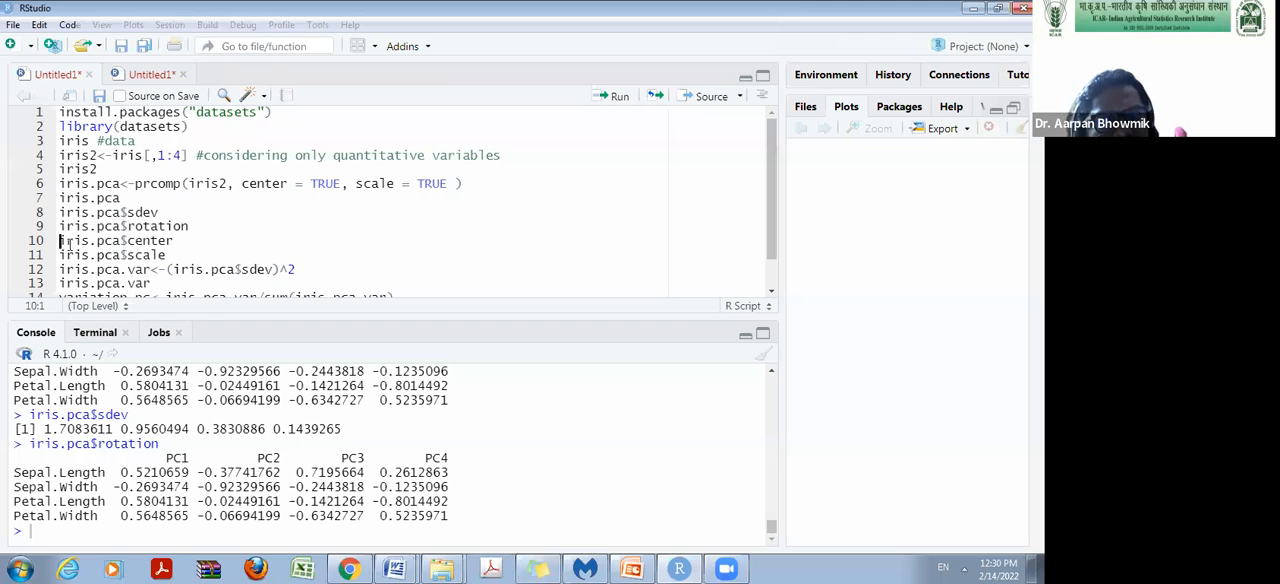
left_click(173, 241)
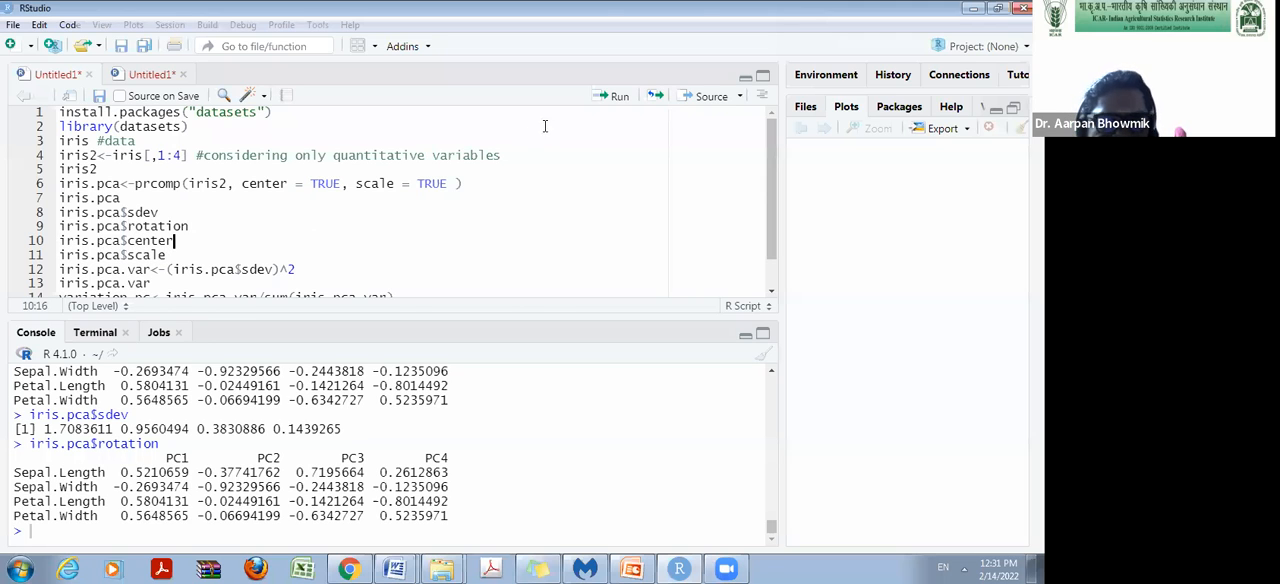
left_click(619, 96)
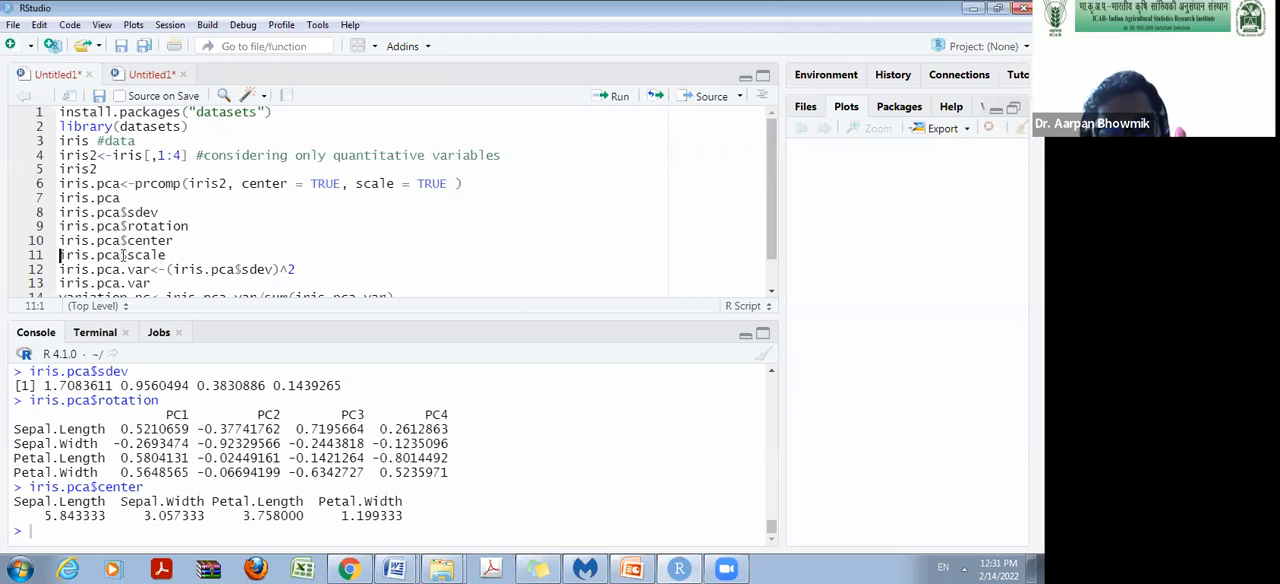
left_click(169, 255)
left_click(615, 96)
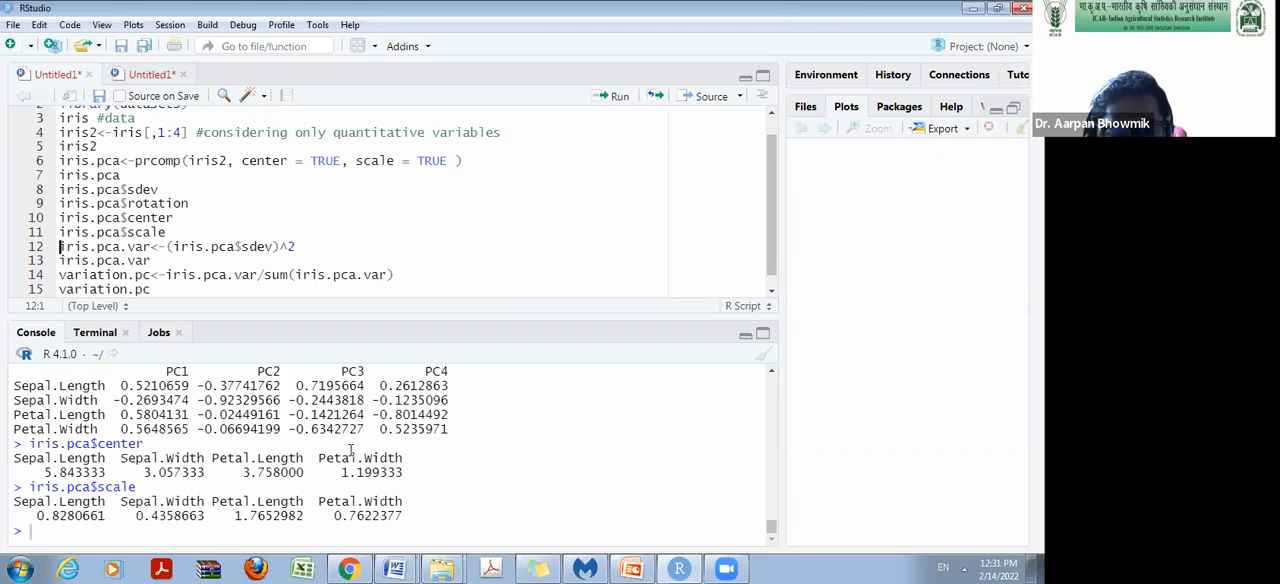
Compute the component variances with iris.pca.var<-(iris.pca$sdev)^2 and print iris.pca.var.
scroll(166, 462, "up", 2)
left_click_drag(37, 433, 344, 433)
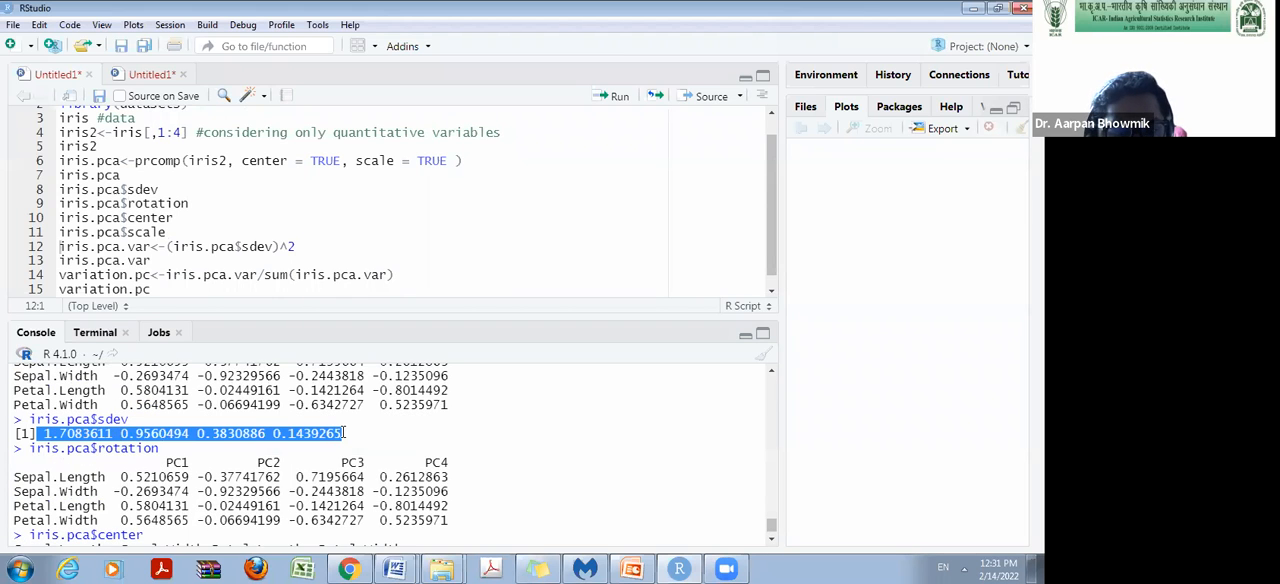
scroll(200, 253, "down", 1)
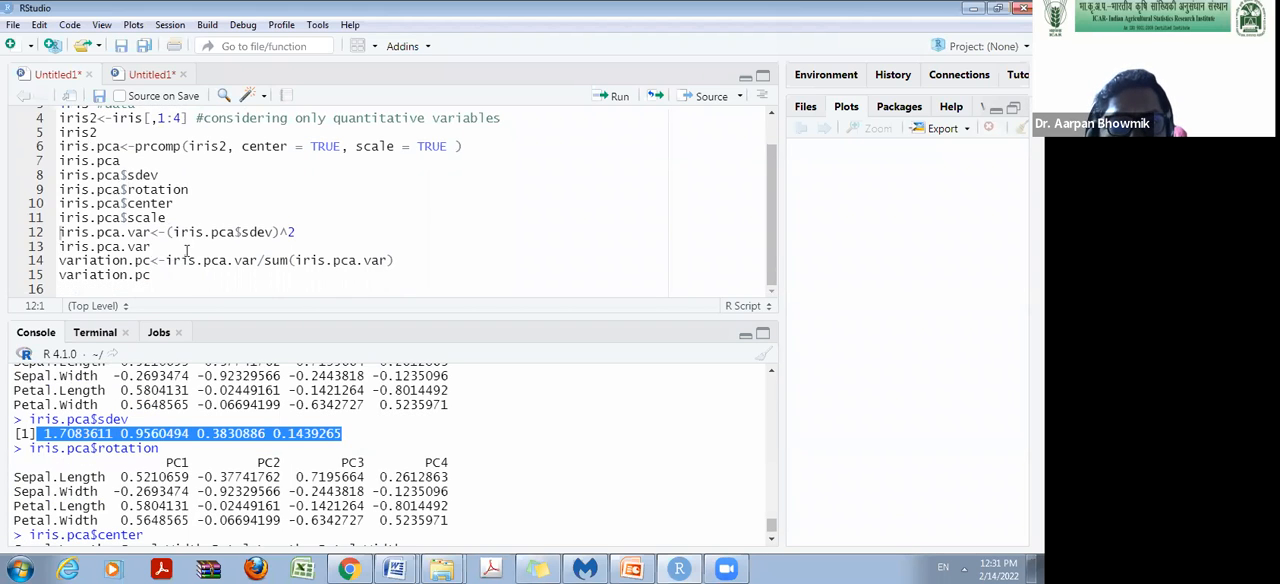
left_click(60, 246)
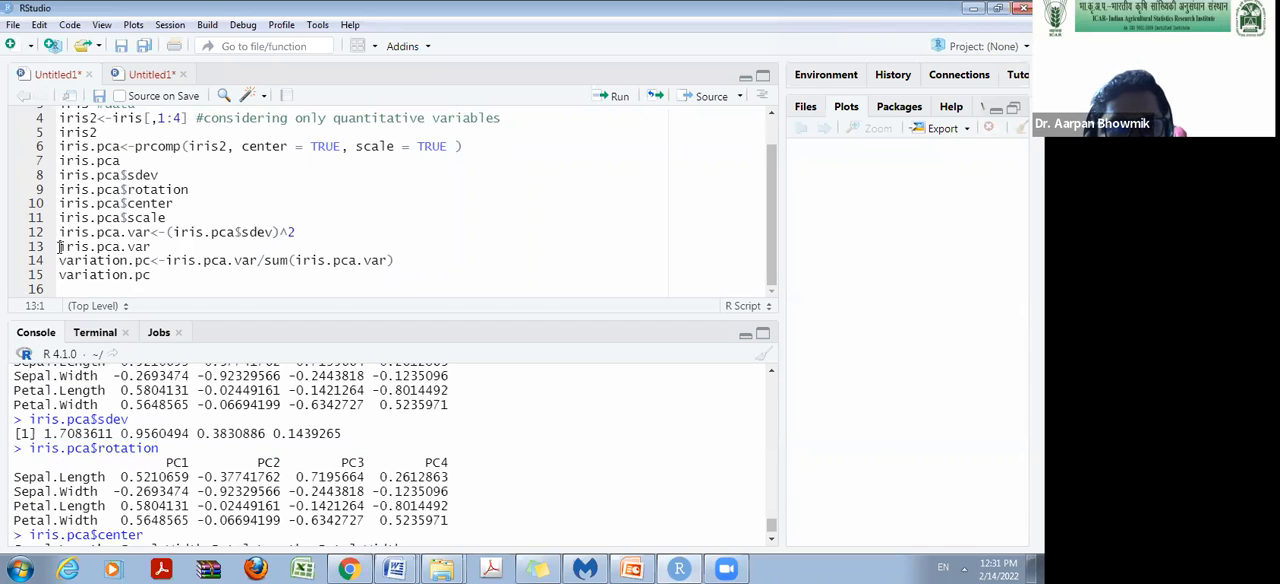
left_click_drag(59, 232, 147, 232)
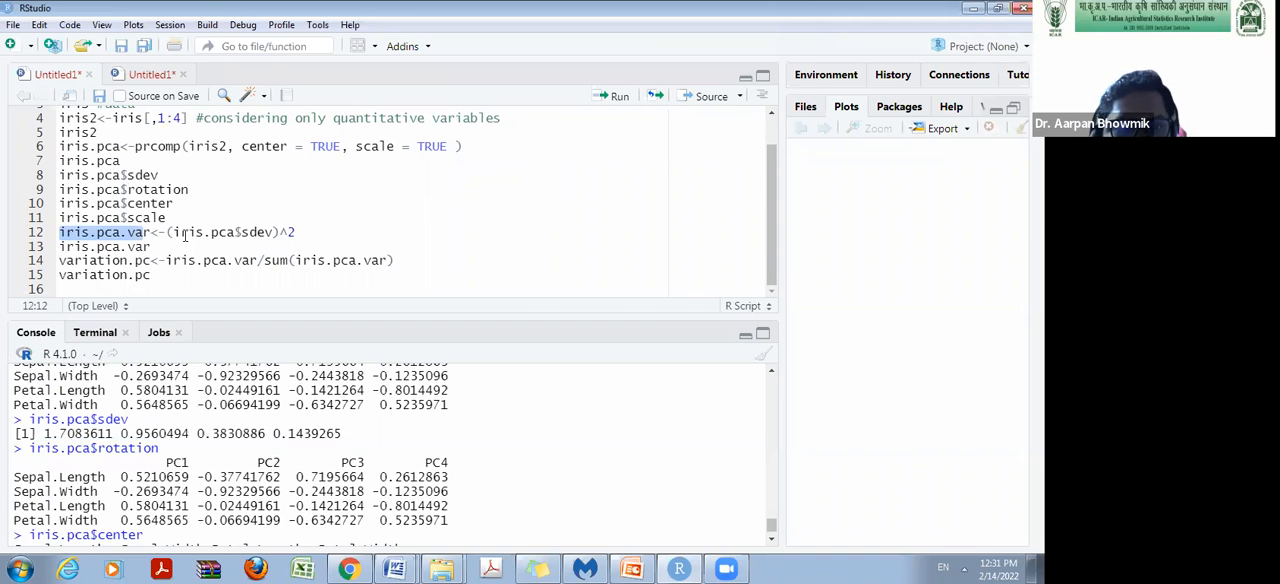
left_click(175, 232)
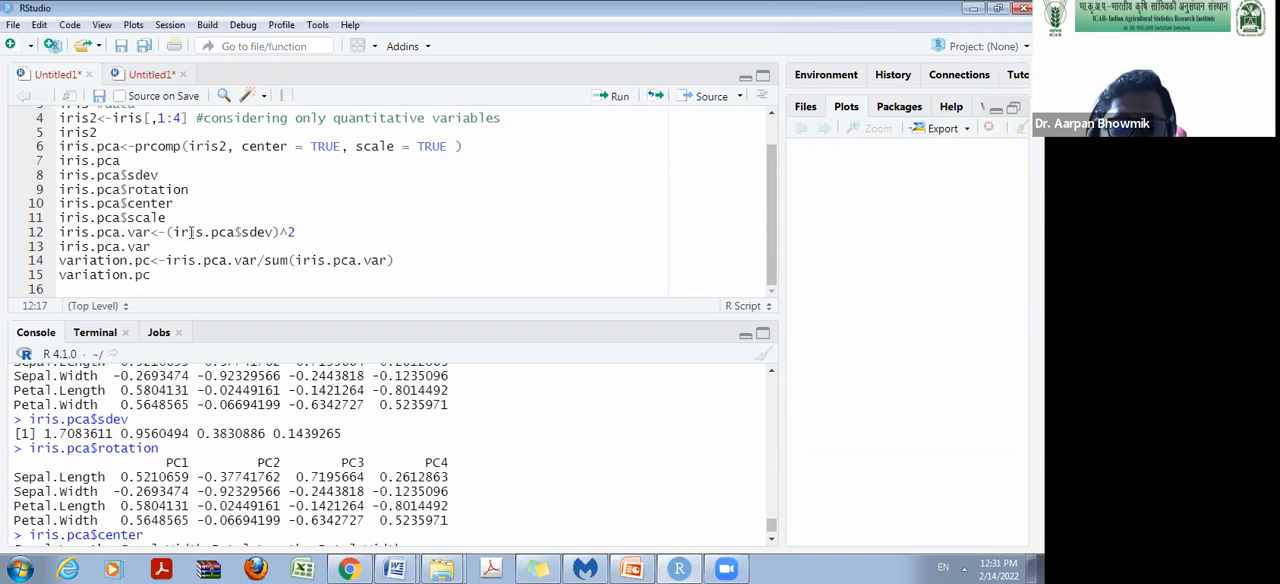
left_click_drag(173, 232, 272, 232)
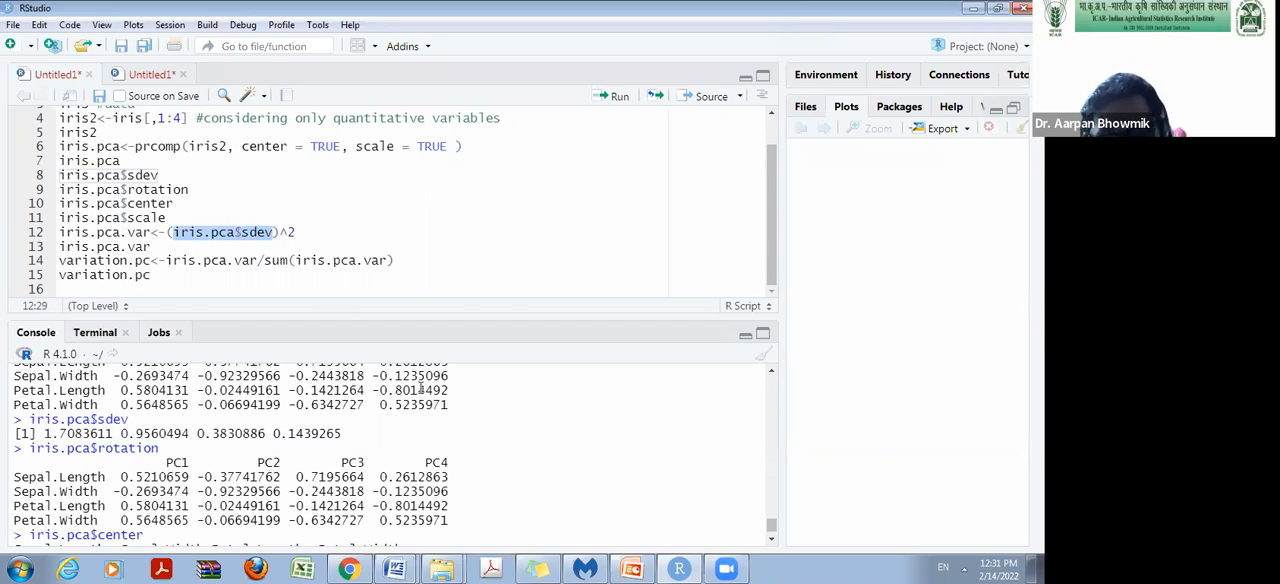
left_click(304, 232)
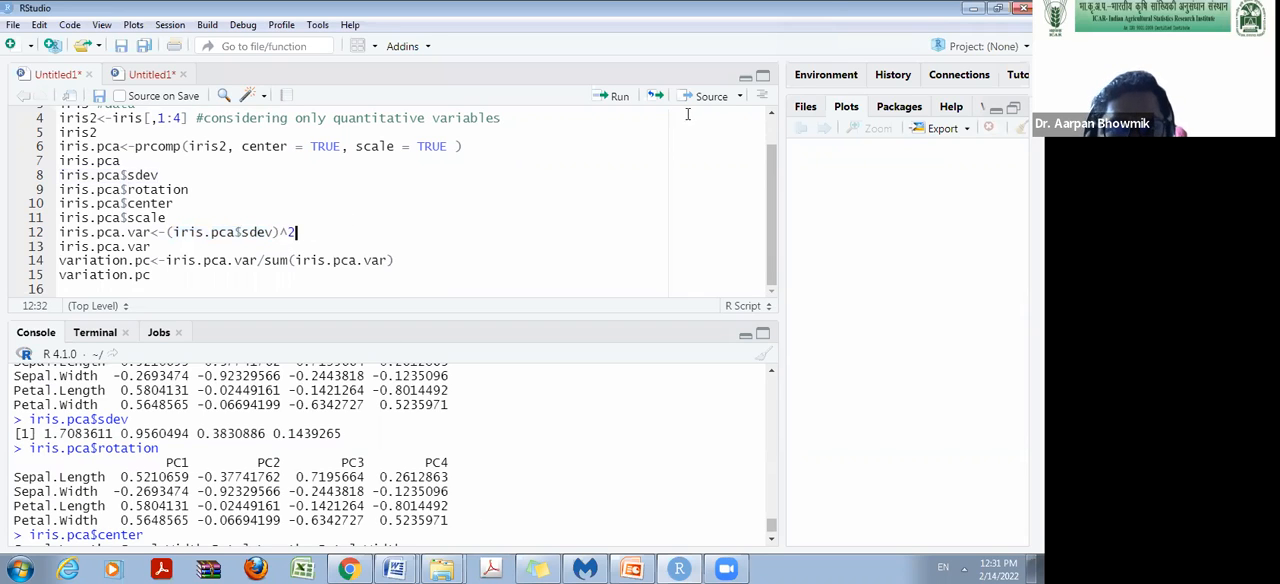
left_click(614, 96)
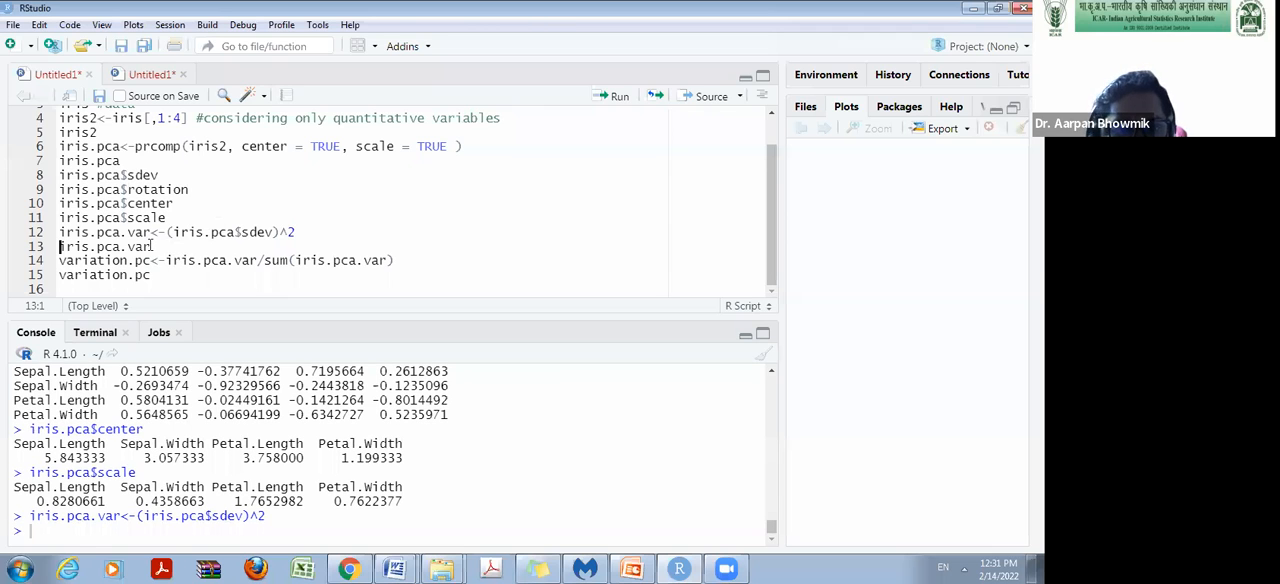
left_click(614, 96)
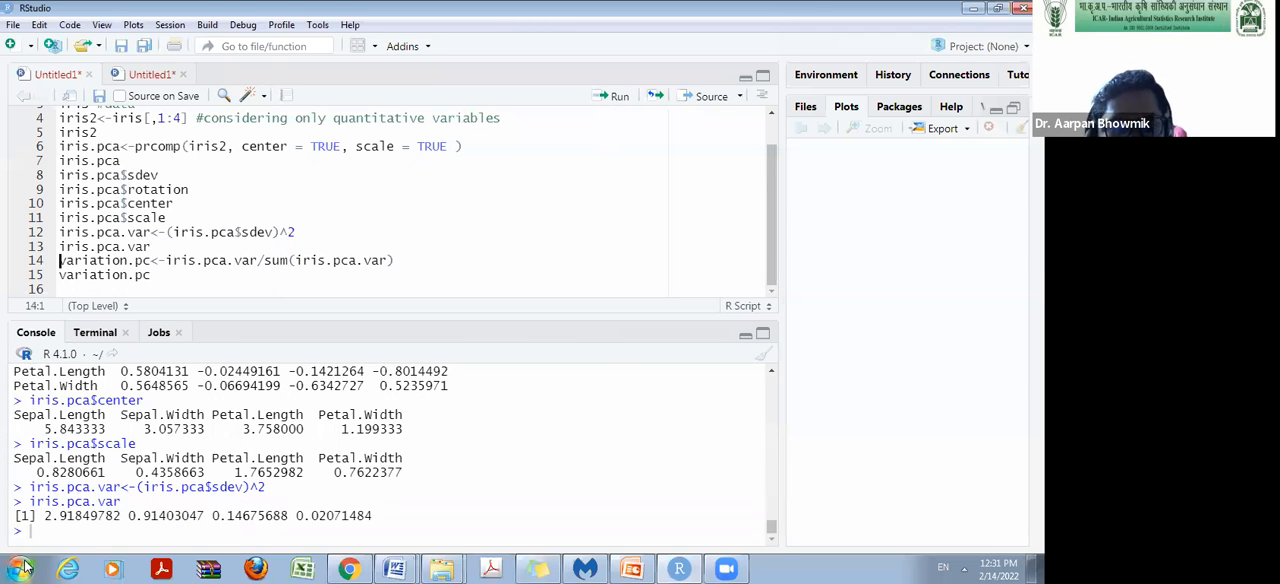
Compare the iris.pca.var variances with the iris.pca$sdev standard deviations, relating the first variance to PC1 in the rotation matrix.
left_click_drag(44, 515, 396, 511)
left_click(118, 520)
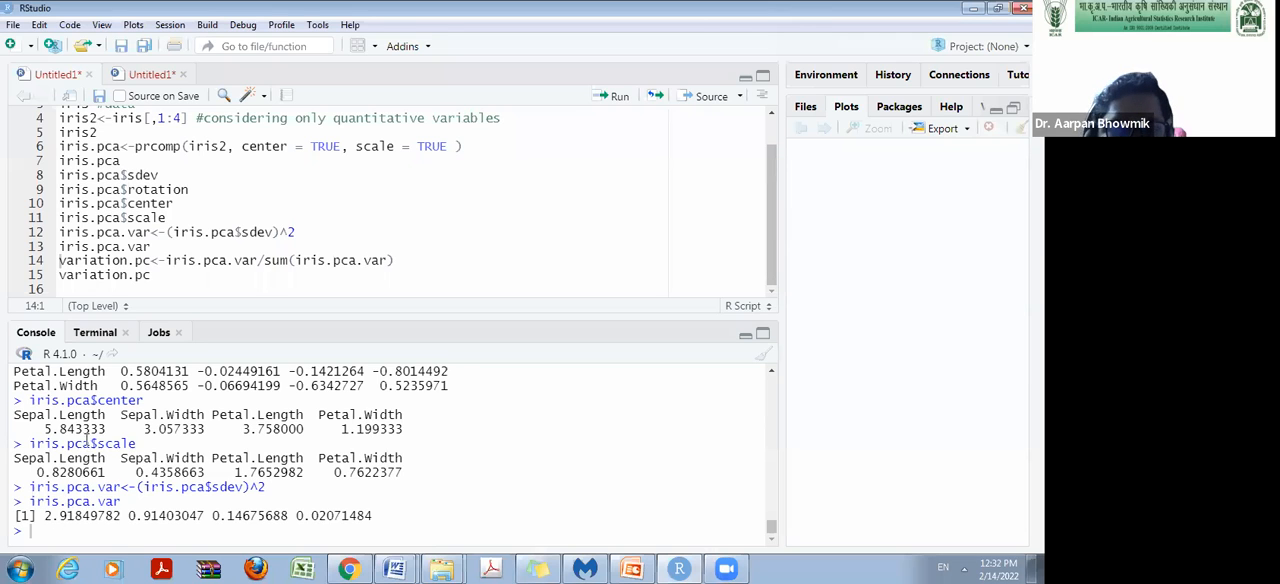
scroll(86, 440, "up", 2)
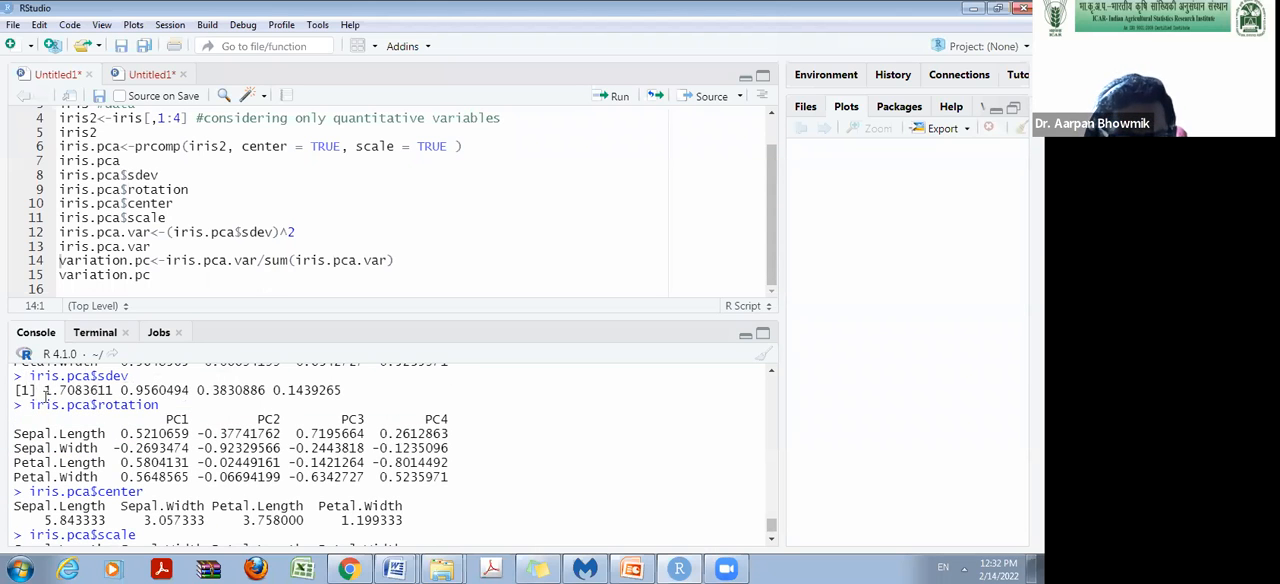
left_click_drag(44, 390, 350, 395)
scroll(358, 404, "down", 2)
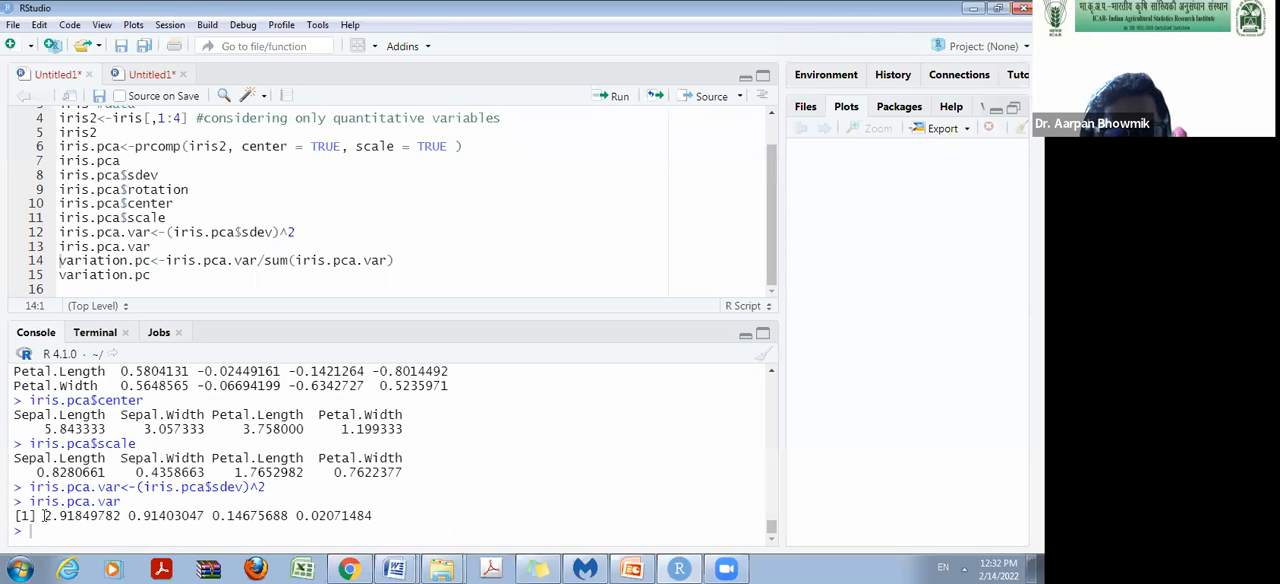
left_click_drag(44, 516, 122, 516)
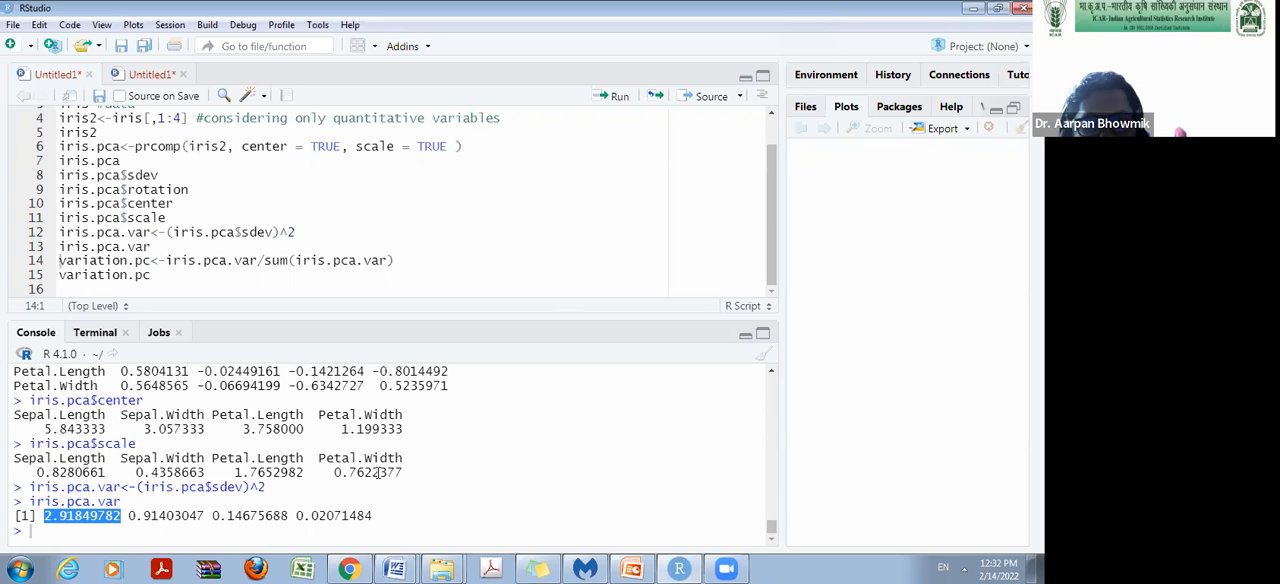
scroll(376, 472, "up", 2)
left_click_drag(166, 418, 192, 417)
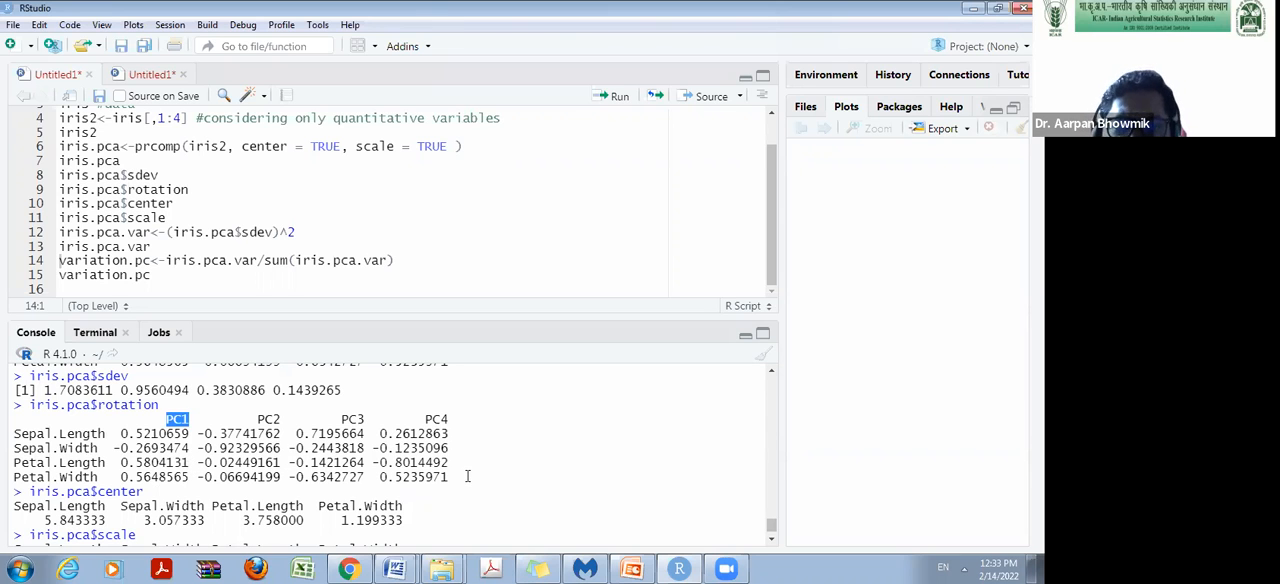
Compute the proportion of variance per component with variation.pc<-iris.pca.var/sum(iris.pca.var) and print variation.pc.
left_click_drag(449, 318, 489, 324)
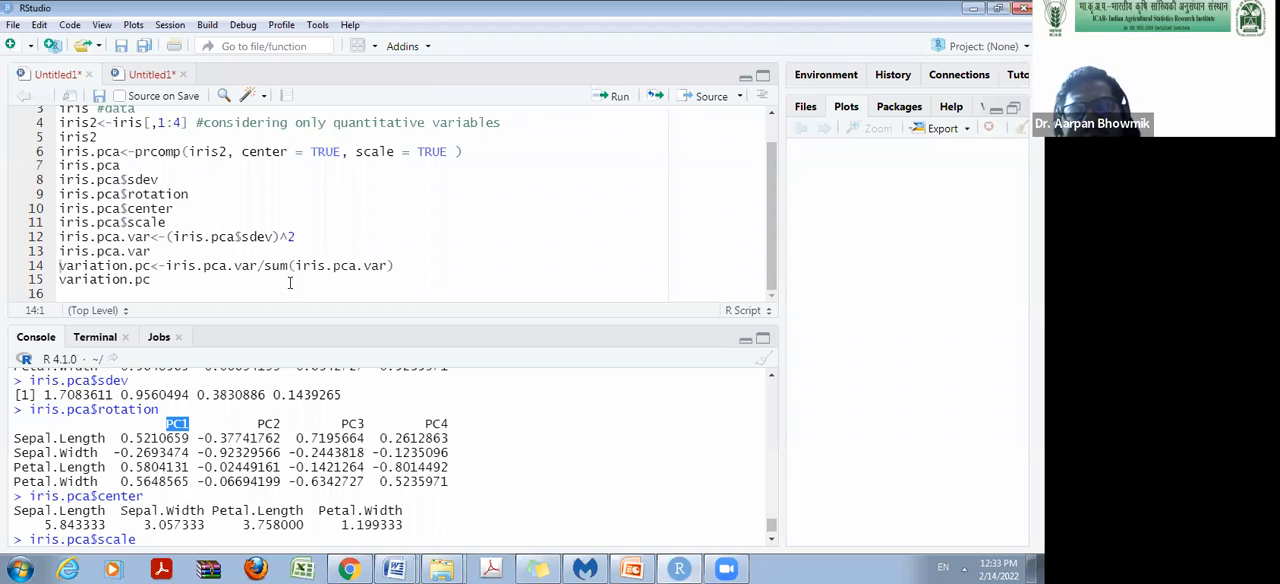
left_click(396, 266)
left_click(610, 96)
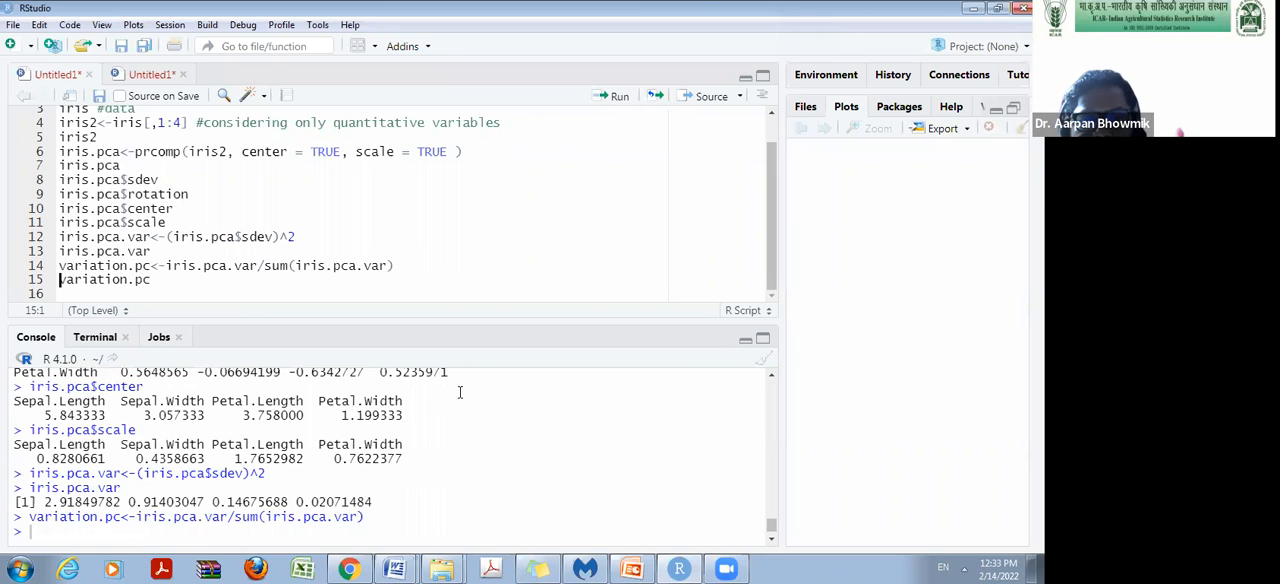
left_click(153, 283)
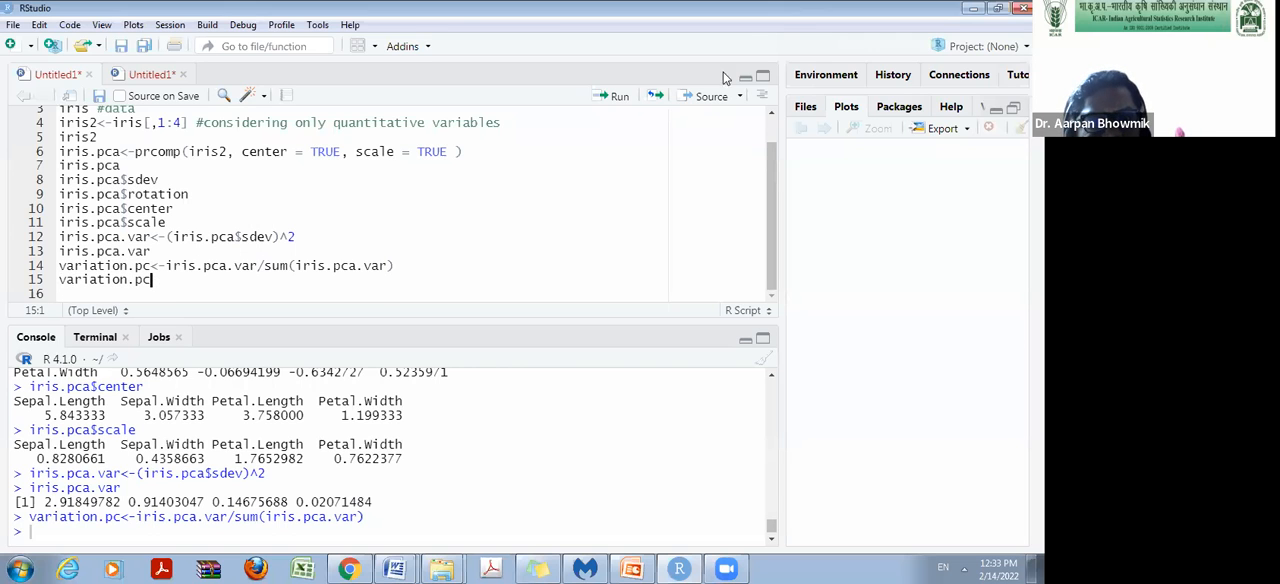
left_click(617, 96)
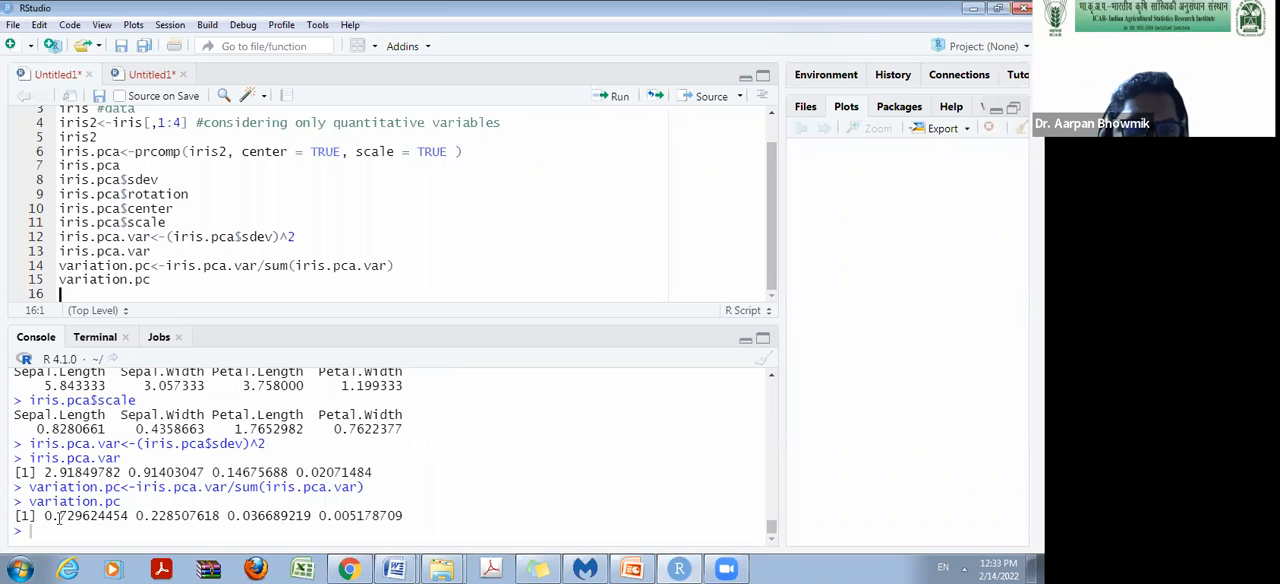
Examine the variation.pc proportions of the first two components against the iris.pca.var variances and the variables in the rotation matrix.
left_click_drag(58, 516, 90, 518)
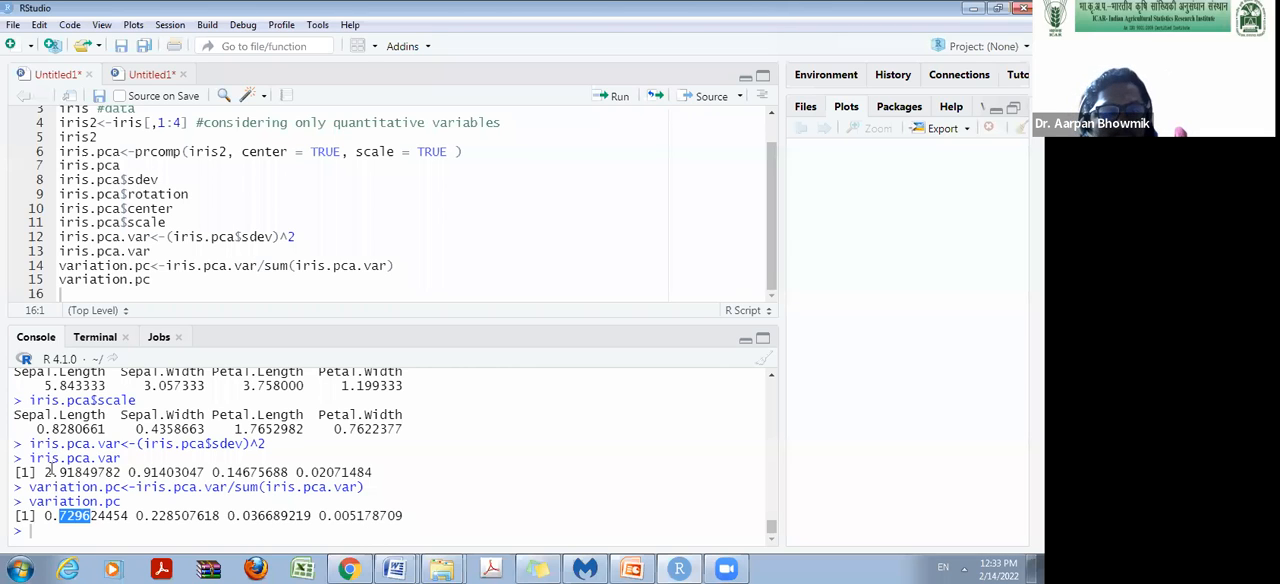
left_click_drag(47, 472, 211, 471)
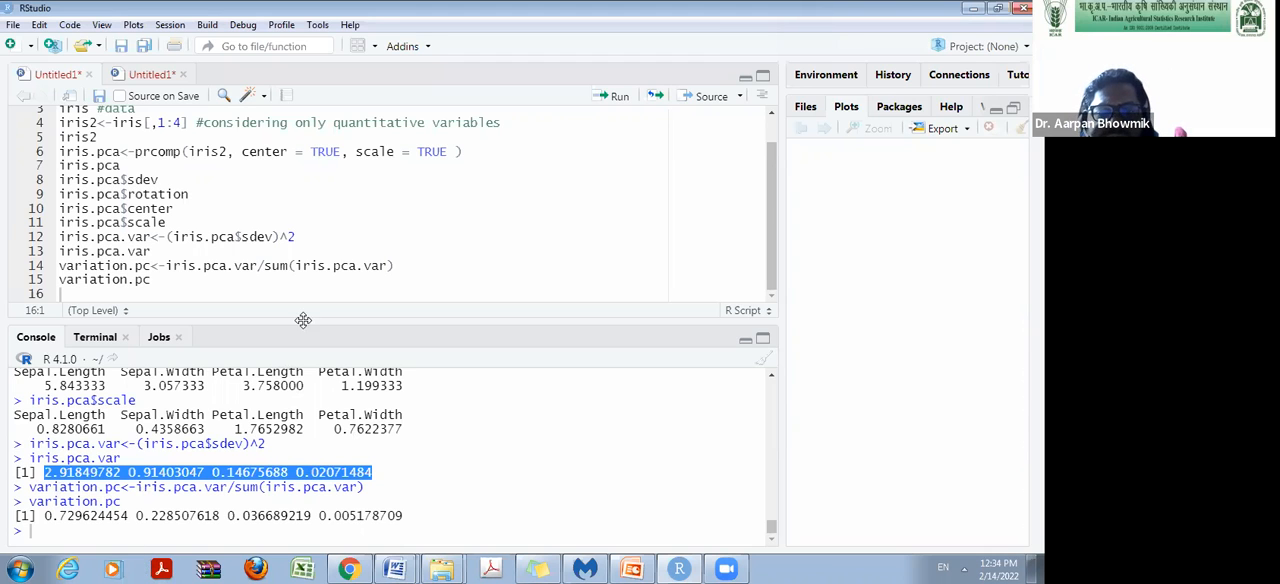
left_click_drag(304, 326, 304, 238)
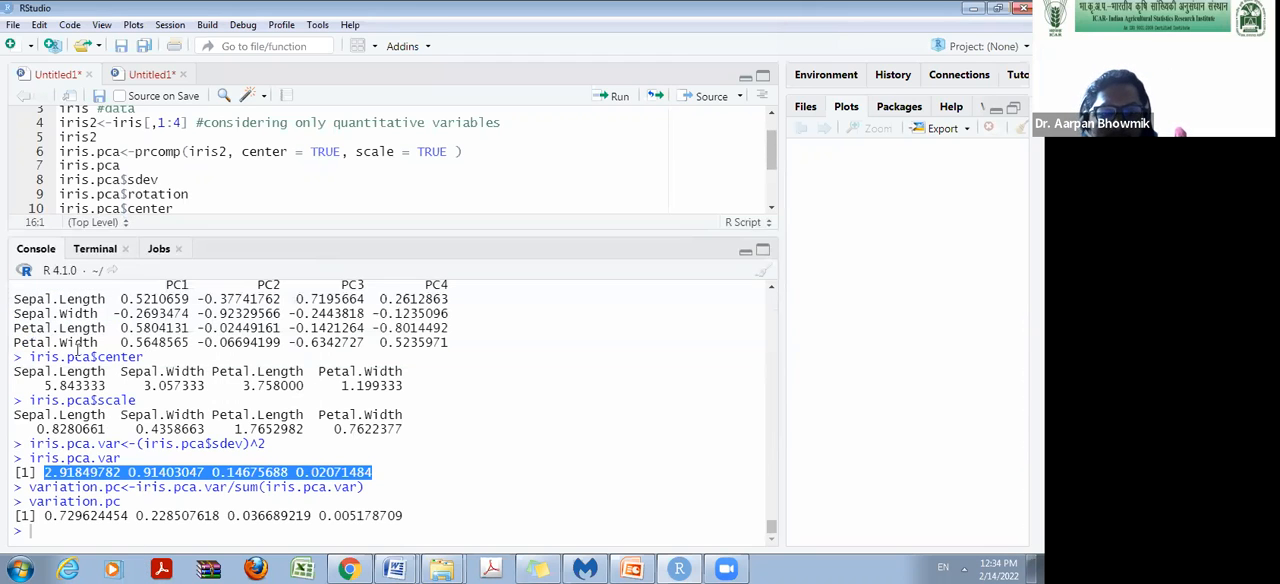
left_click_drag(15, 313, 96, 314)
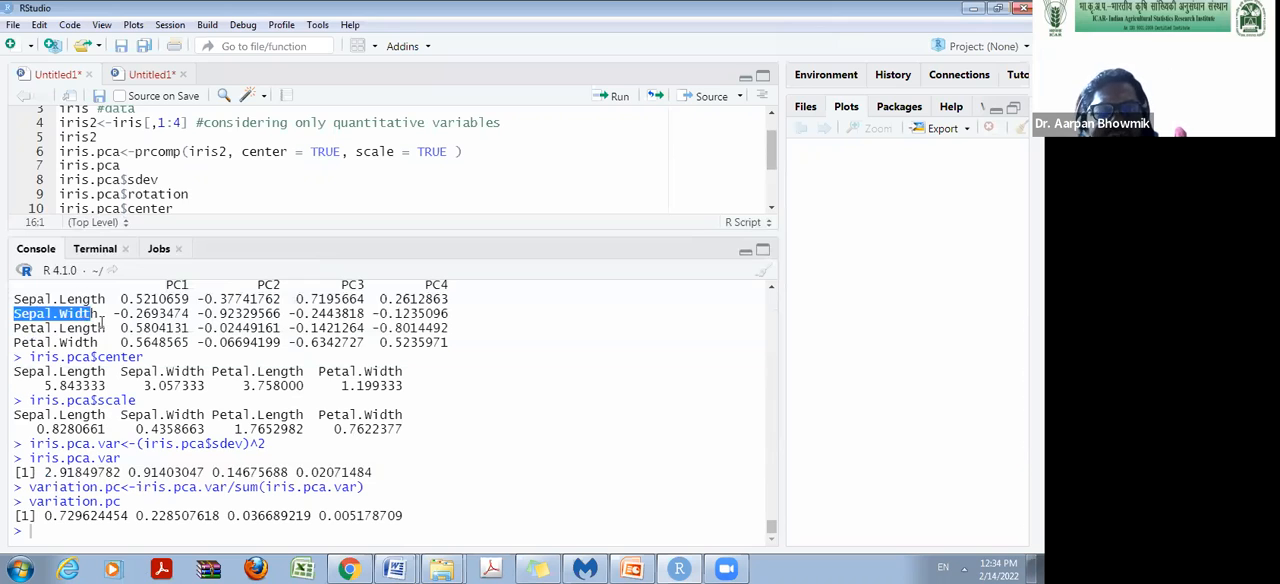
left_click_drag(42, 515, 204, 516)
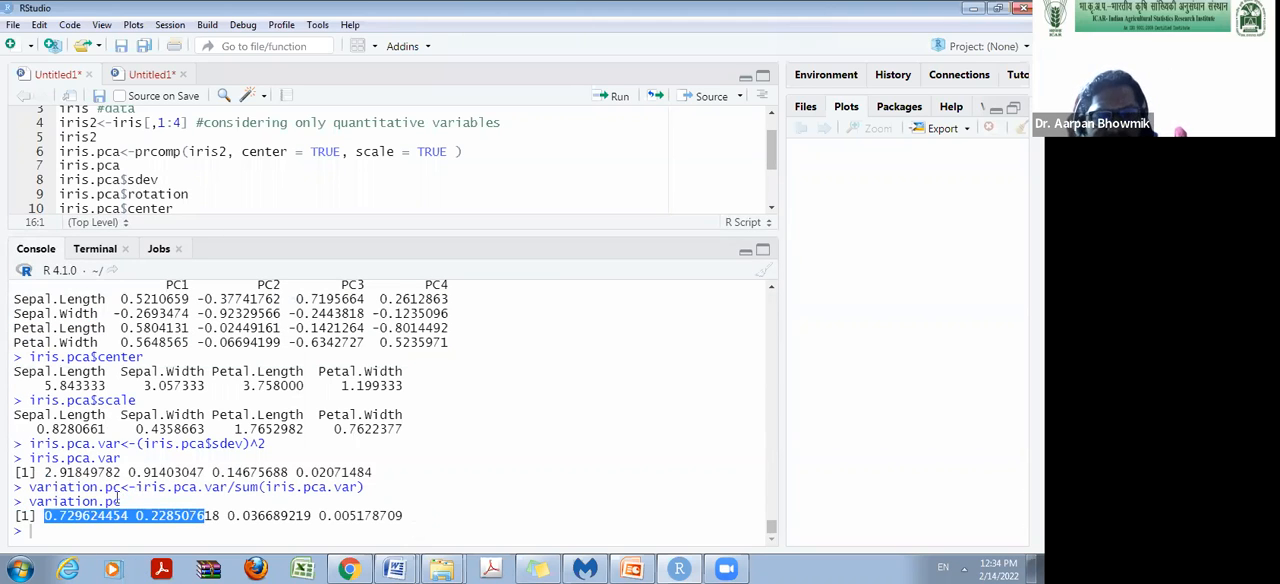
left_click(109, 553)
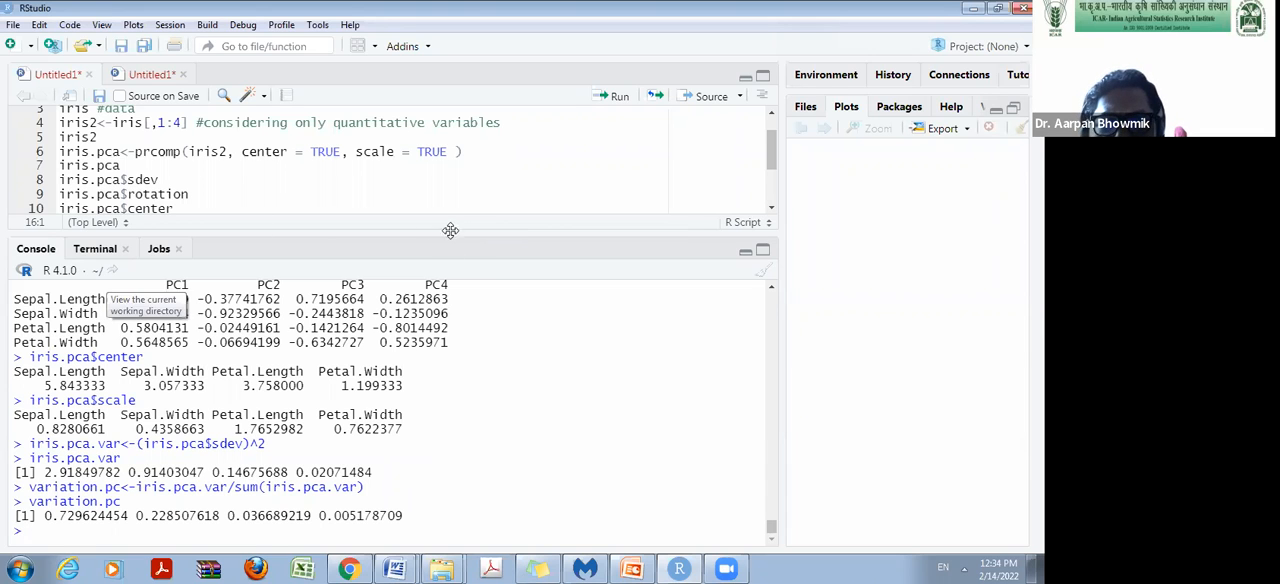
left_click_drag(450, 230, 462, 362)
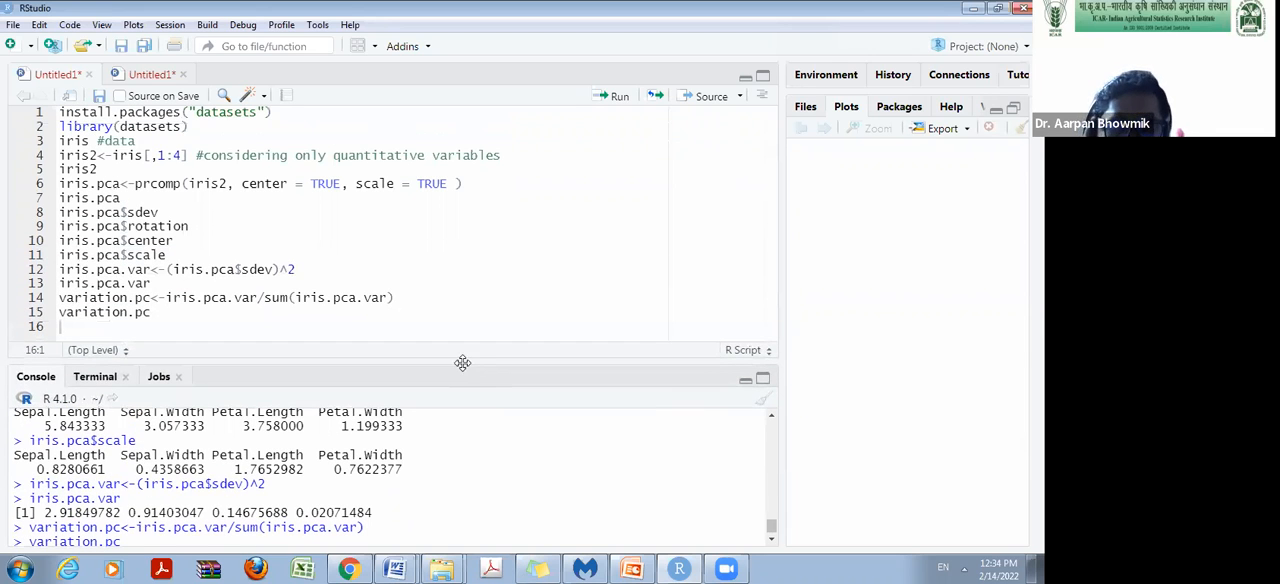